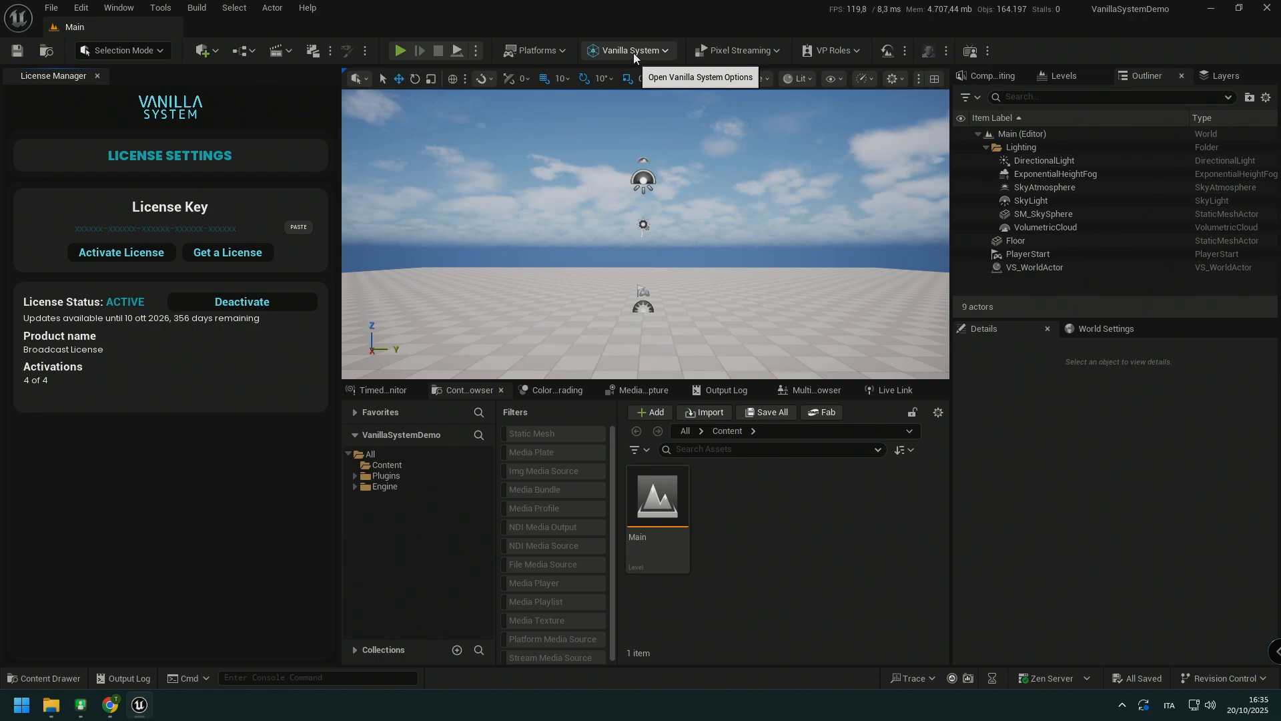
Step: Open the Vanilla System Camera Manager and add a first camera to the scene
left_click(633, 54)
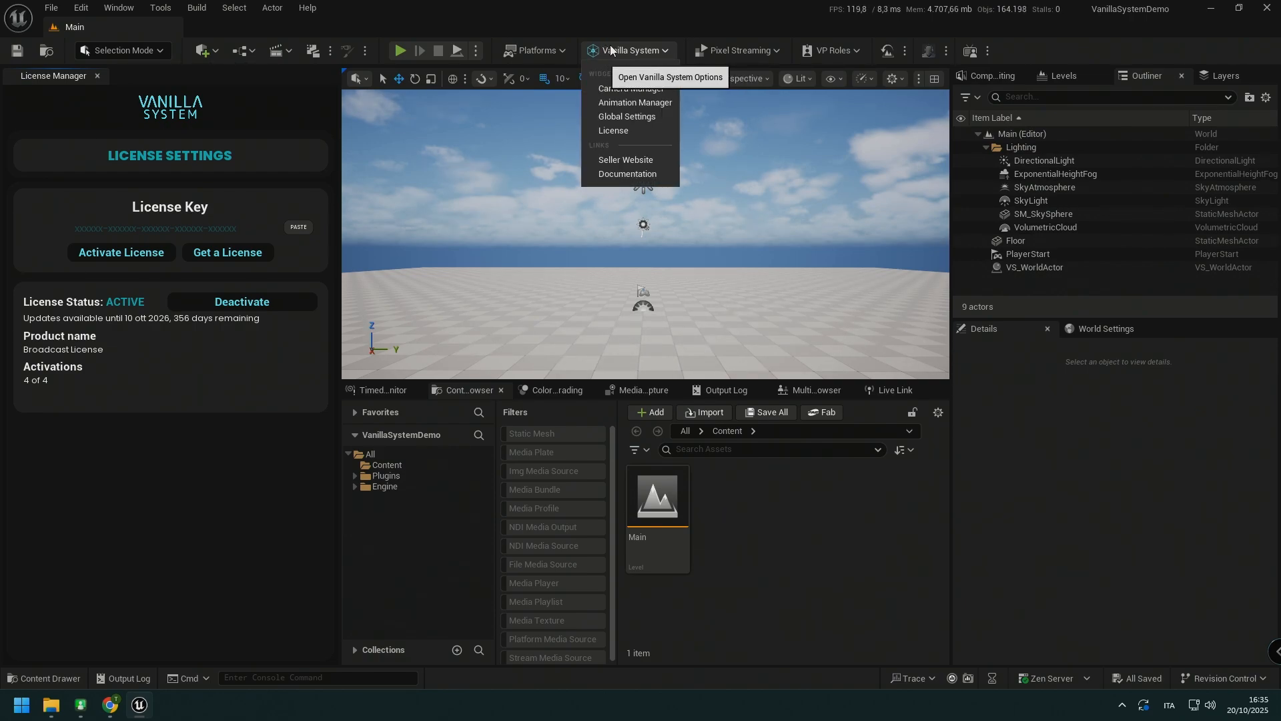
left_click(626, 90)
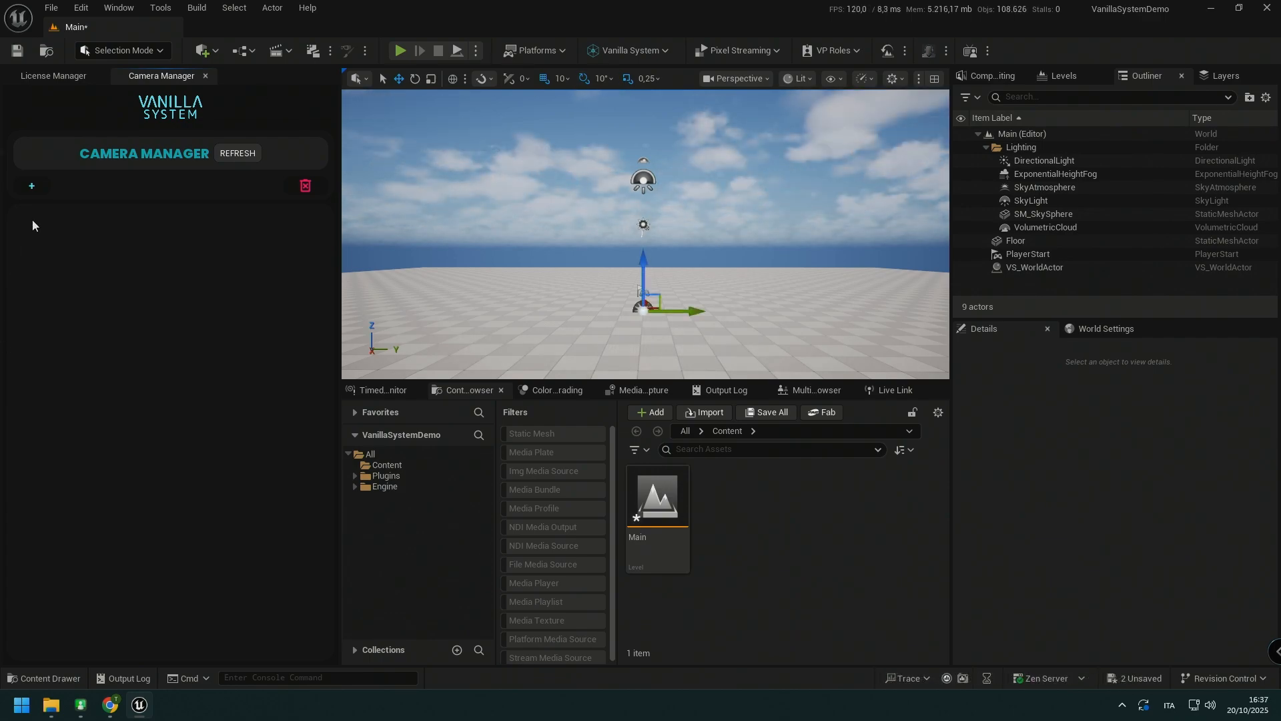
left_click(38, 186)
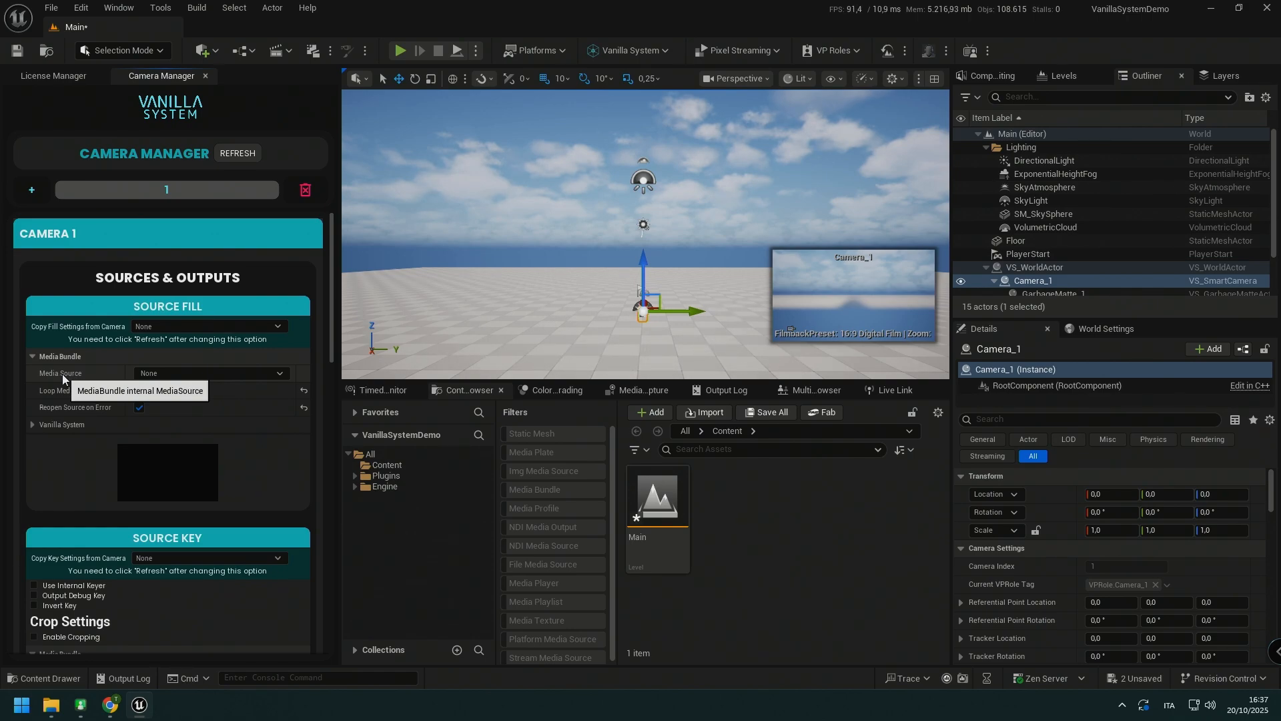
Step: Set Camera 1's fill source to Blackmagic Media Source with DeckLink 8K Pro (1) as the input device
left_click(203, 373)
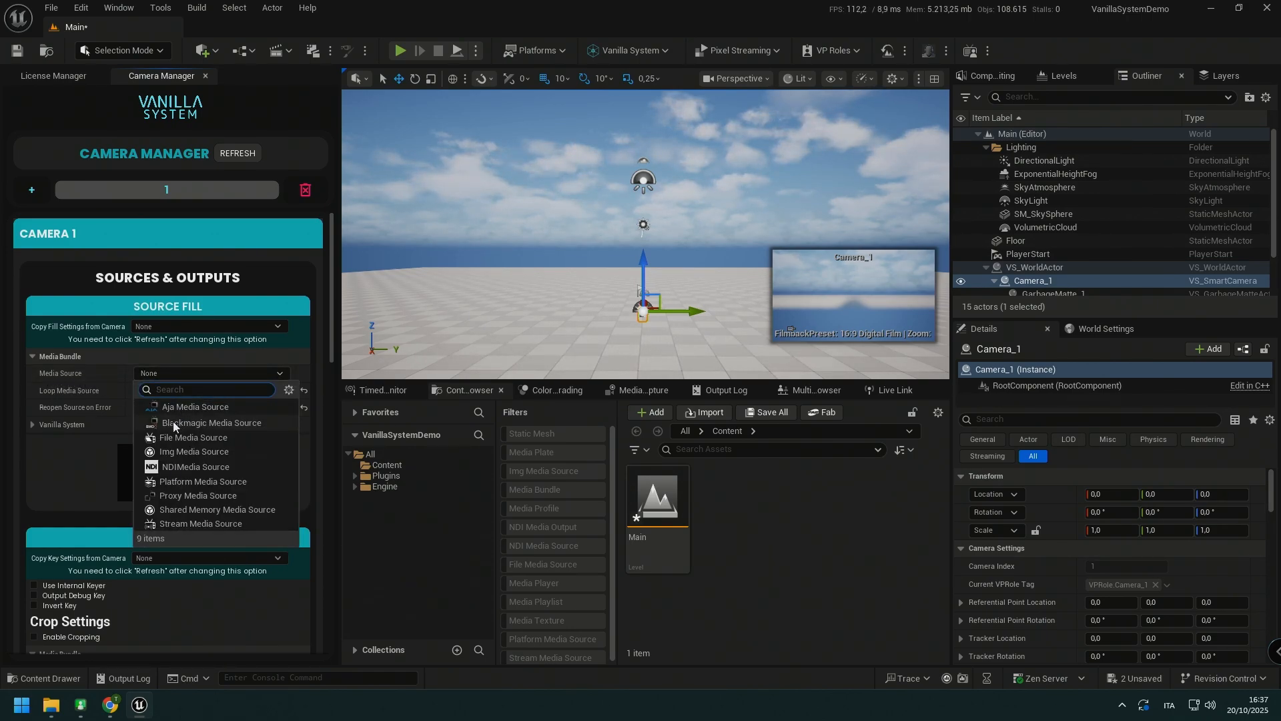
left_click(231, 422)
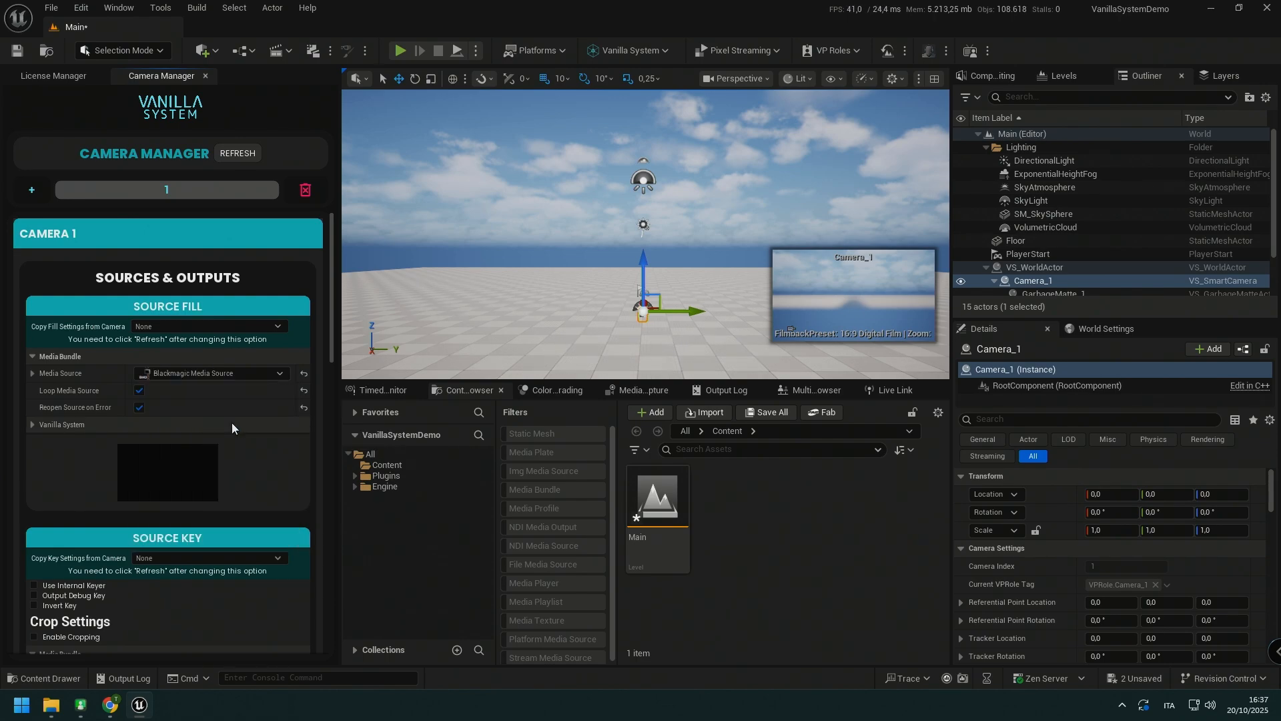
left_click(32, 373)
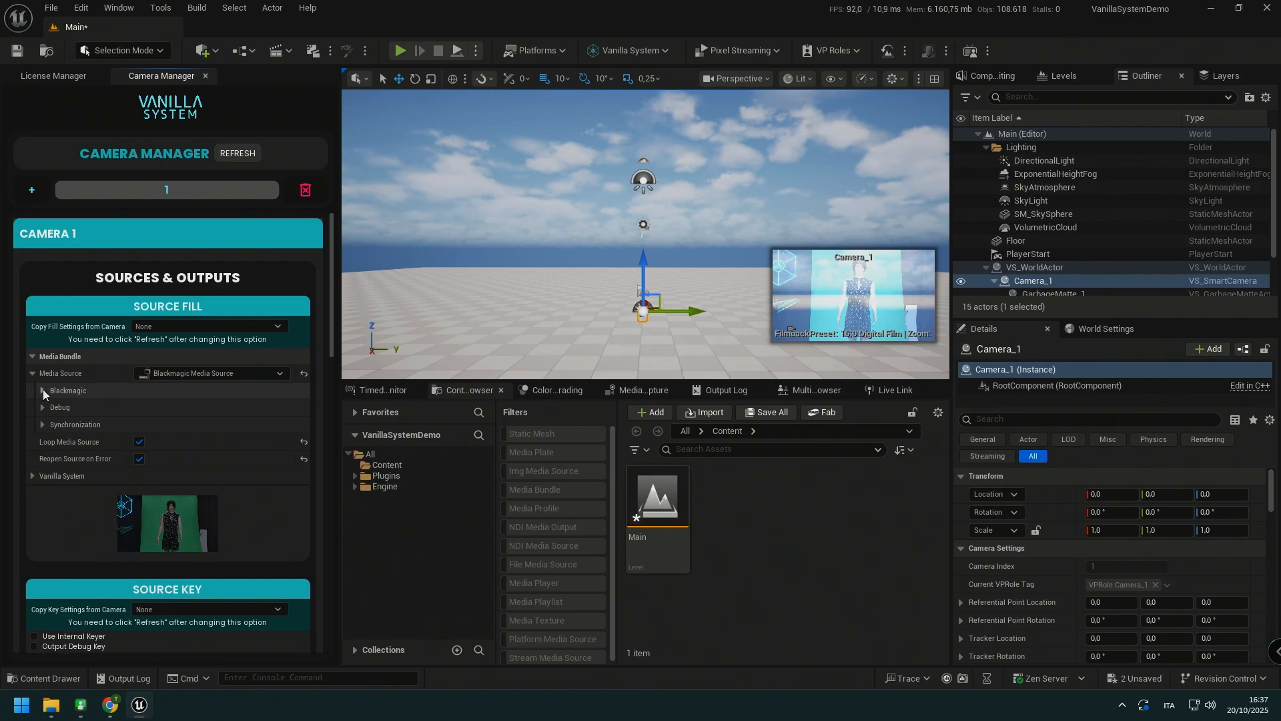
left_click(43, 390)
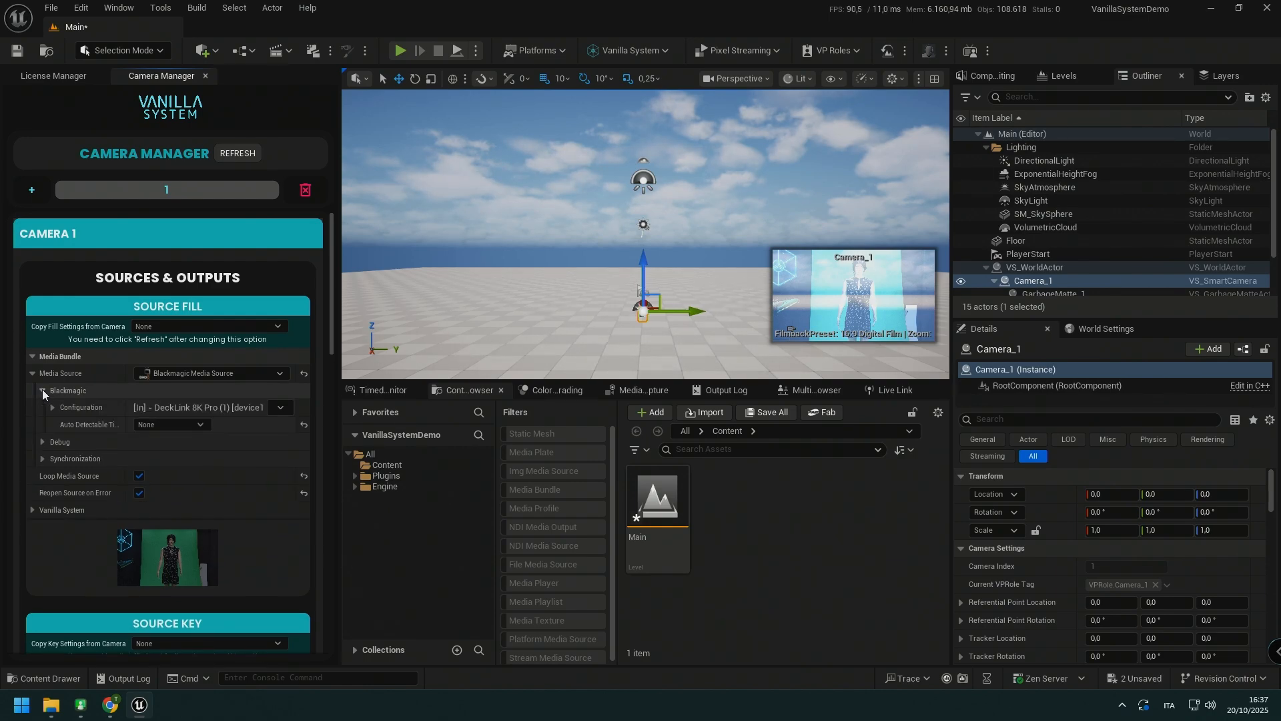
left_click(280, 408)
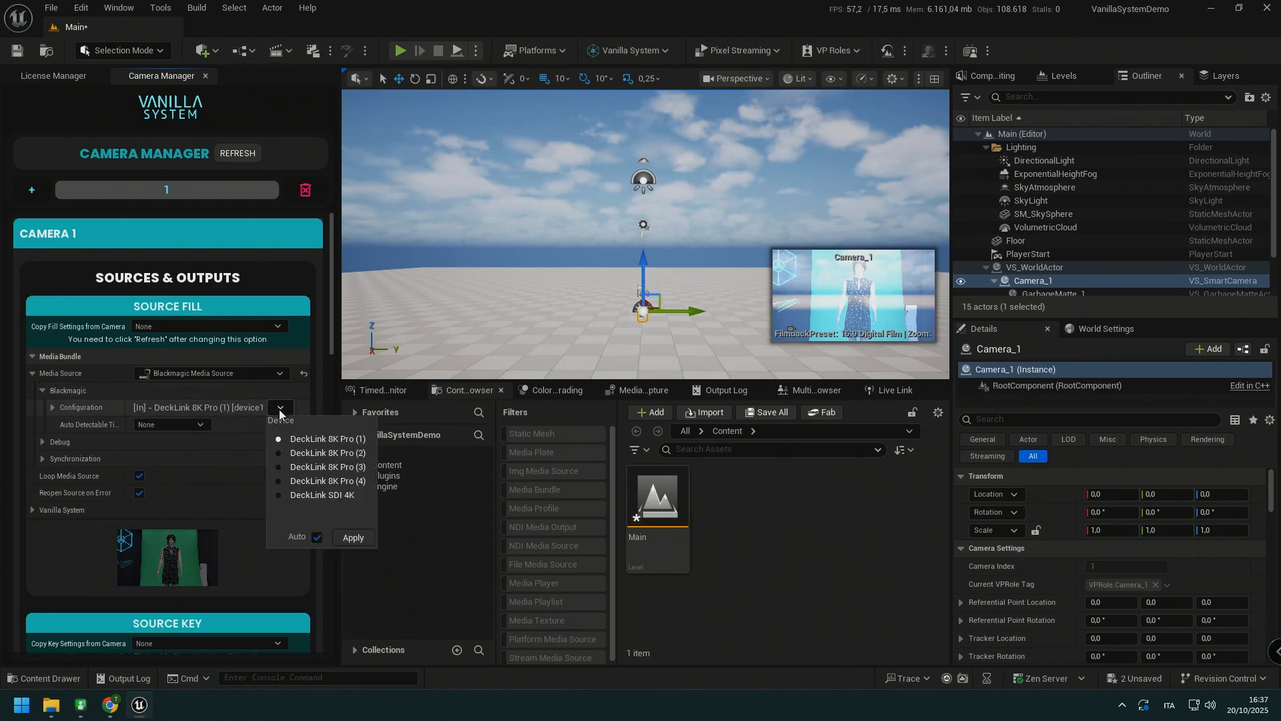
left_click(300, 439)
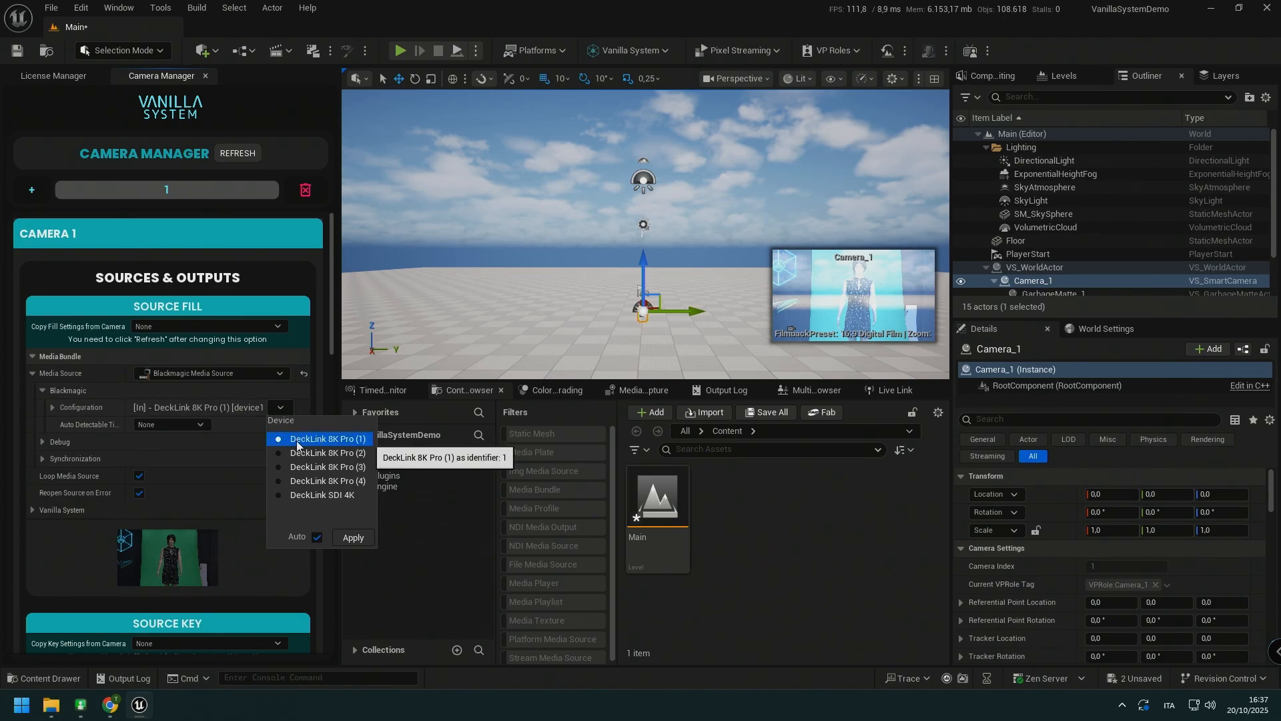
left_click(280, 409)
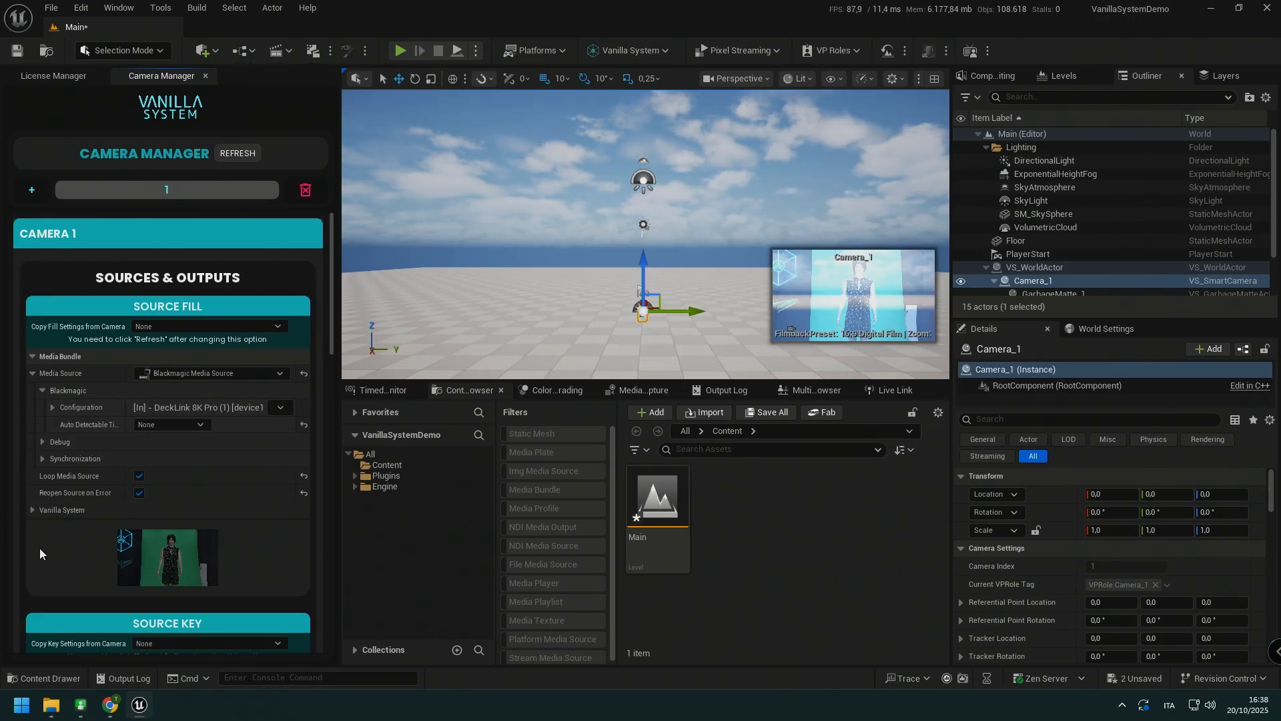
Step: Enable the internal keyer for Camera 1 and sample the key color from the green backdrop in the fill preview
scroll(41, 547, "down", 5)
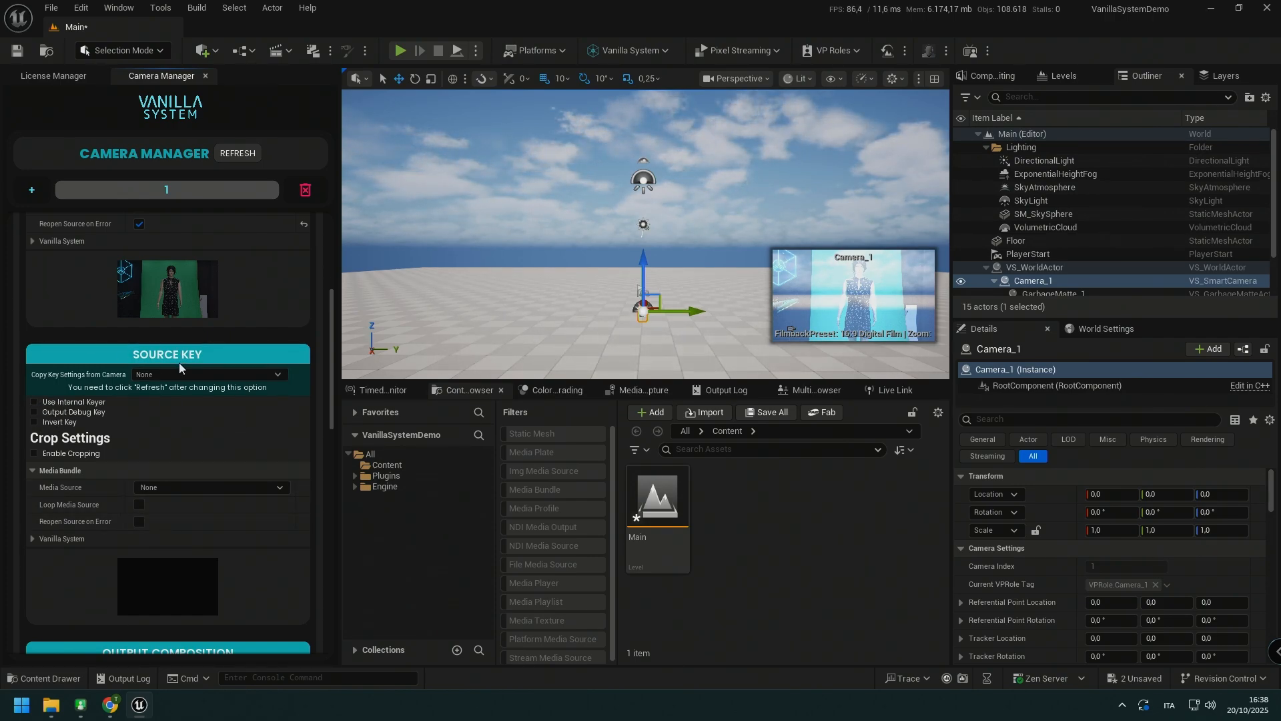
left_click(62, 402)
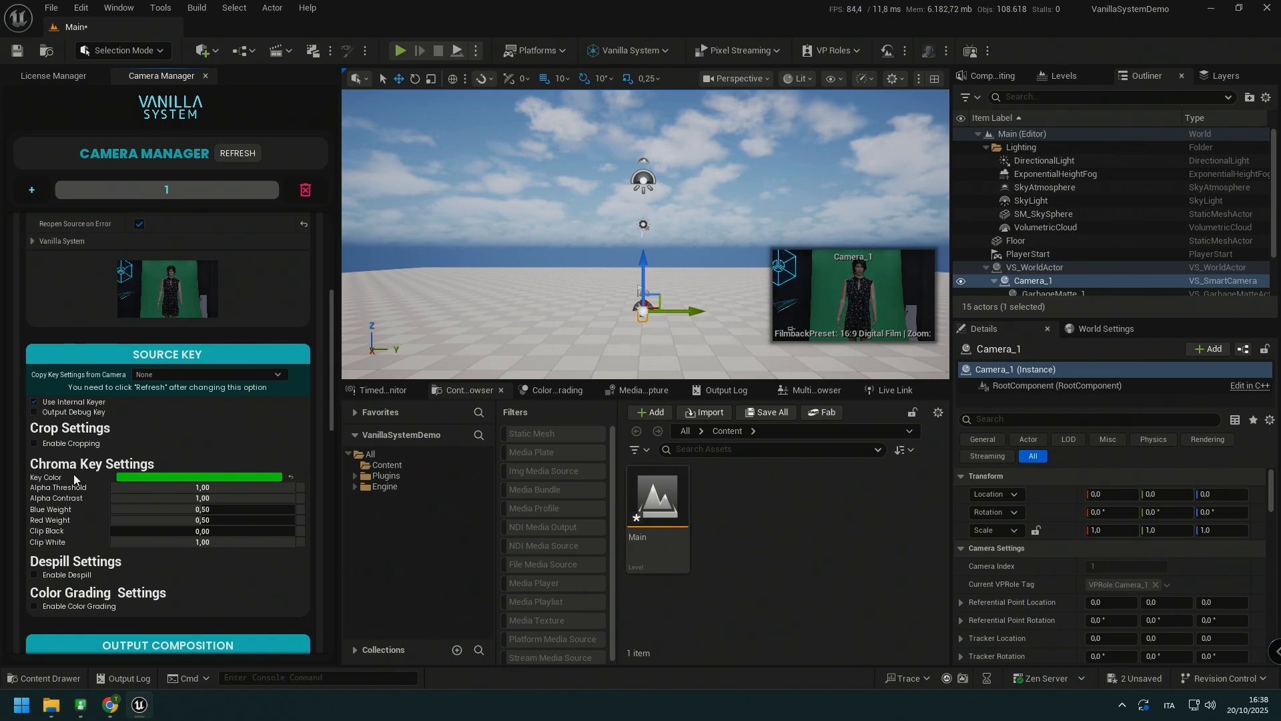
left_click(146, 475)
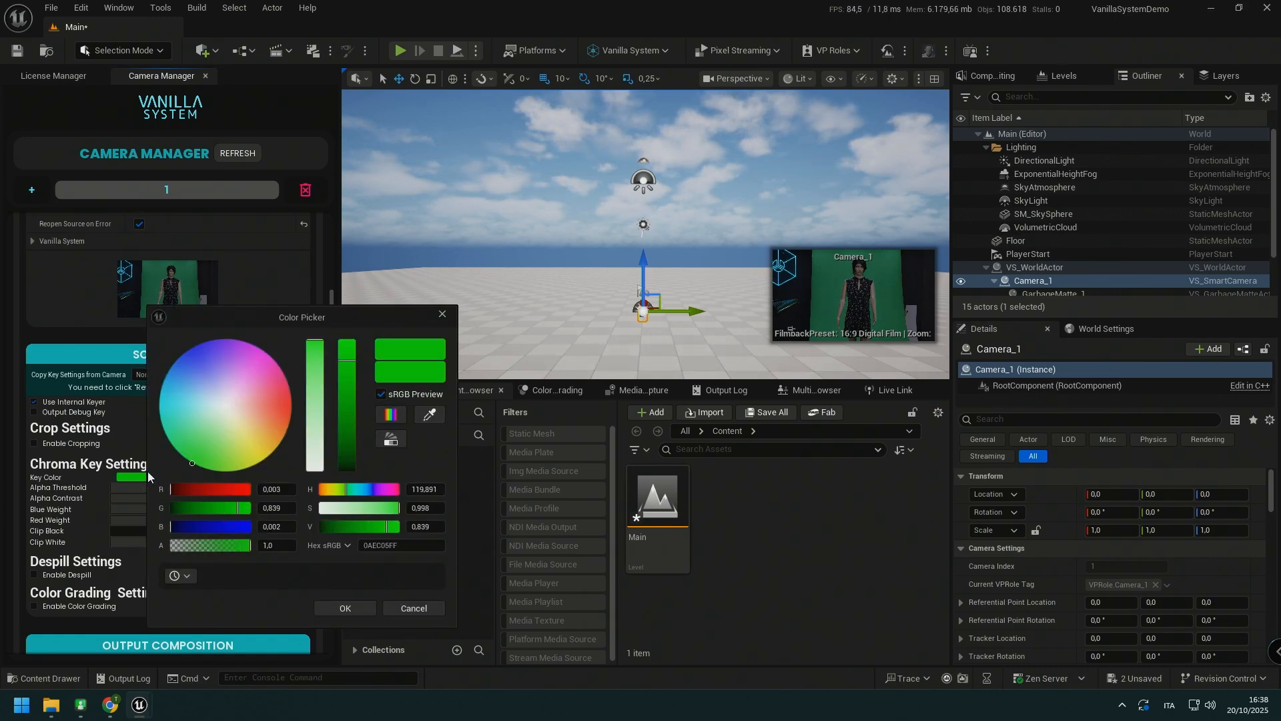
left_click(440, 415)
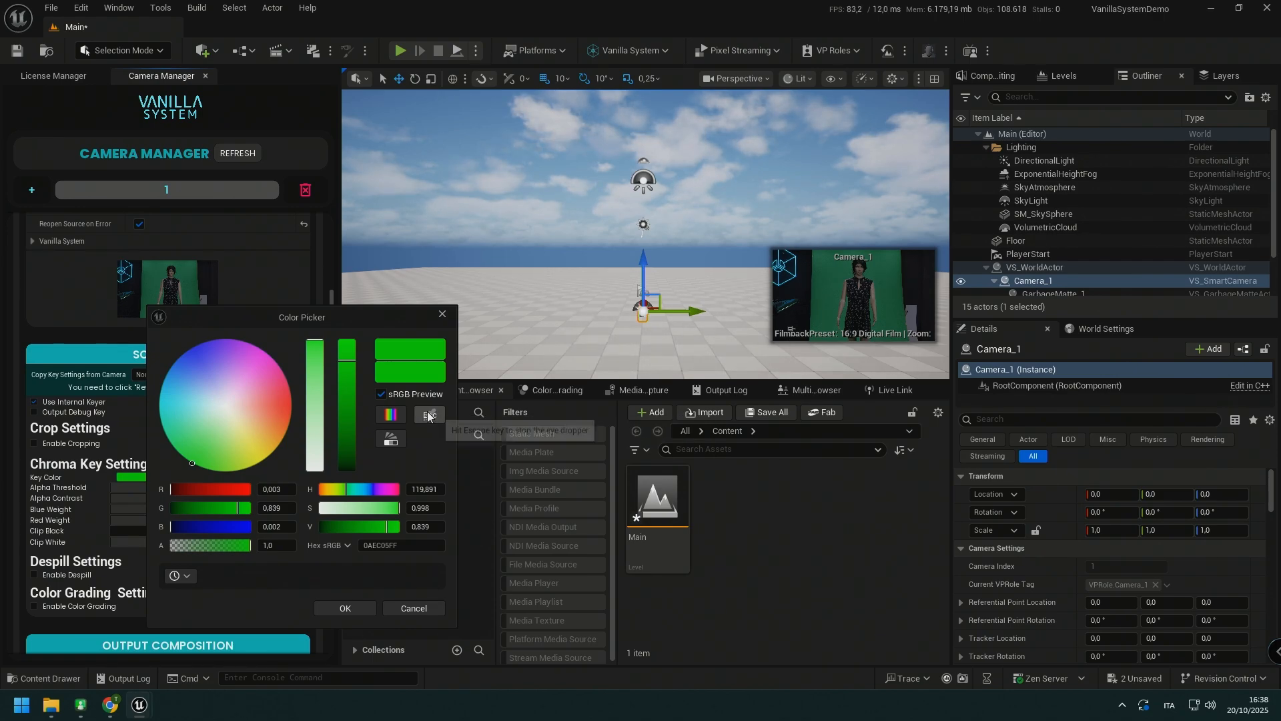
left_click(193, 276)
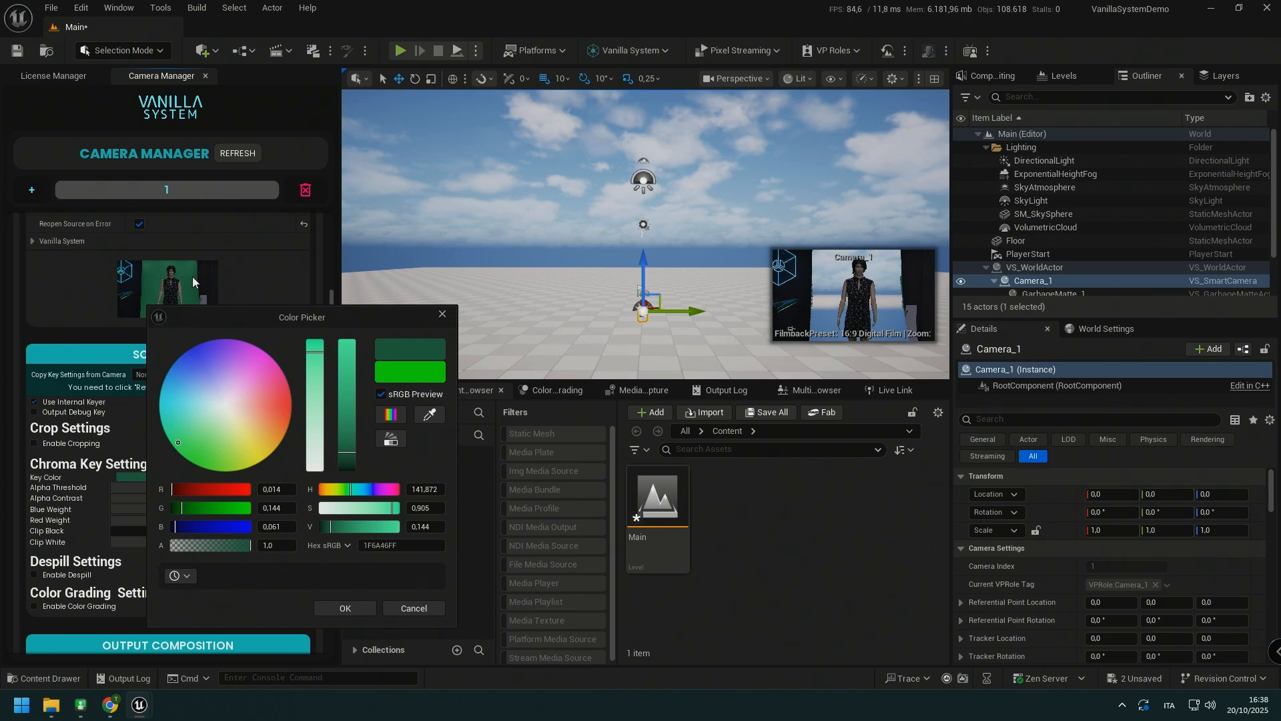
left_click(347, 608)
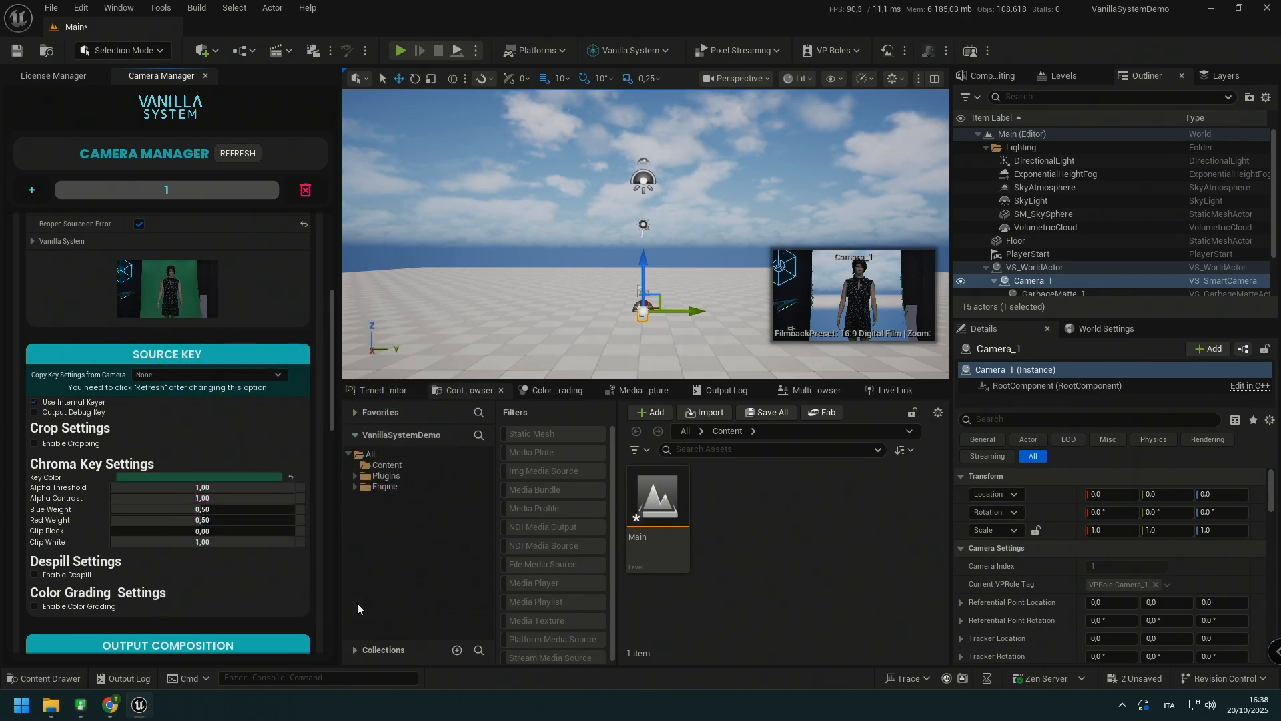
Step: Set the chroma key's Alpha Threshold to about 0.79 and Blue Weight to about 0.51
scroll(200, 500, "down", 2)
left_click_drag(265, 353, 297, 353)
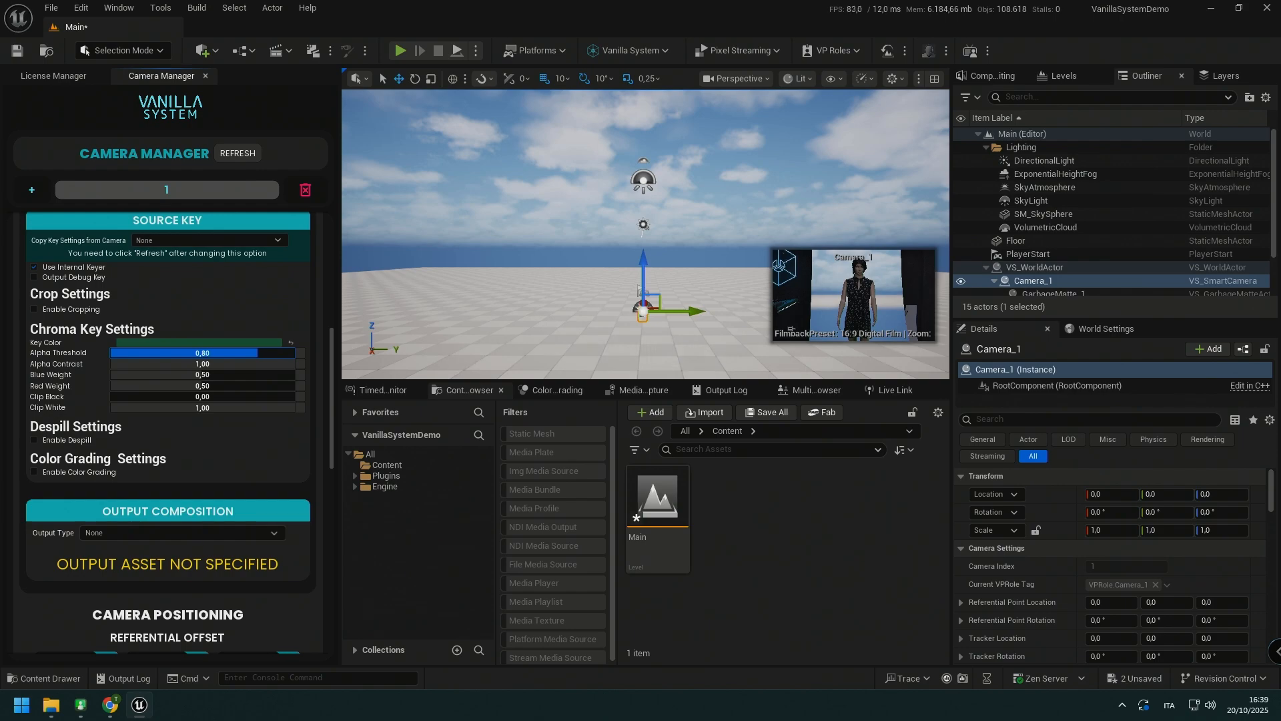
left_click_drag(256, 353, 267, 375)
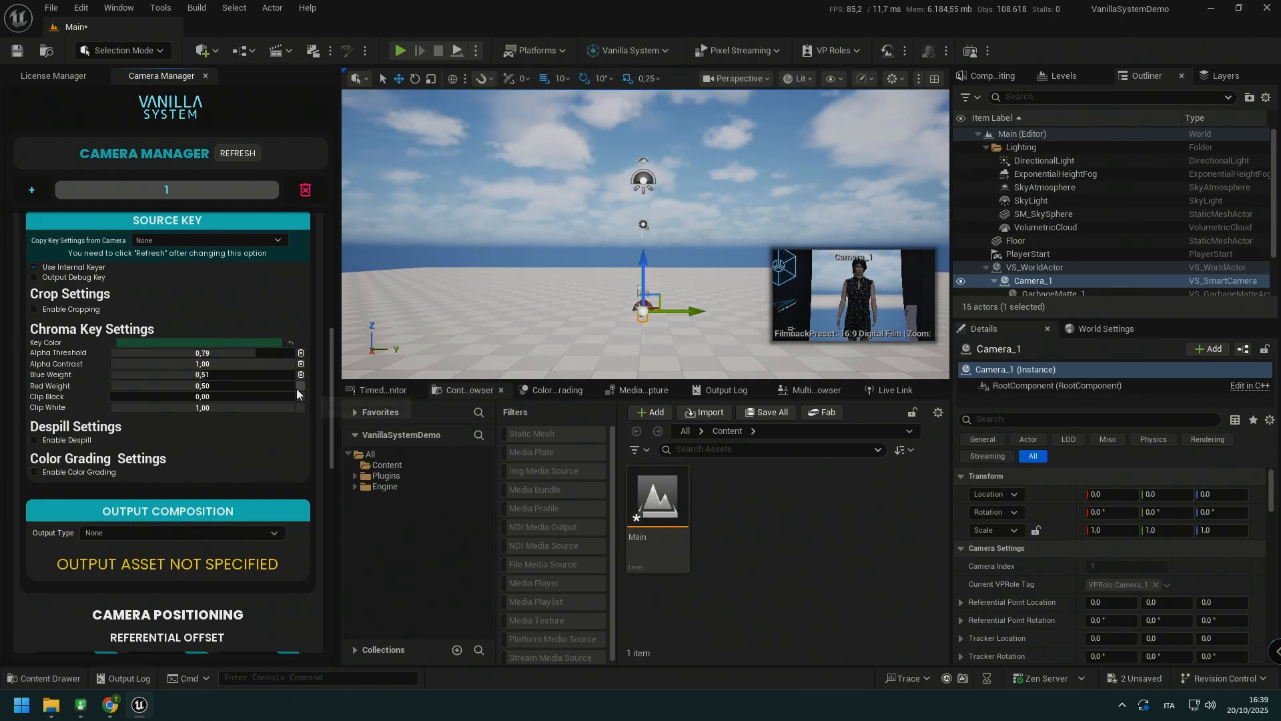
Step: Enable cropping on the source key with about 0.25 on the left side and 0.22 on the right, and enable despill
left_click(34, 309)
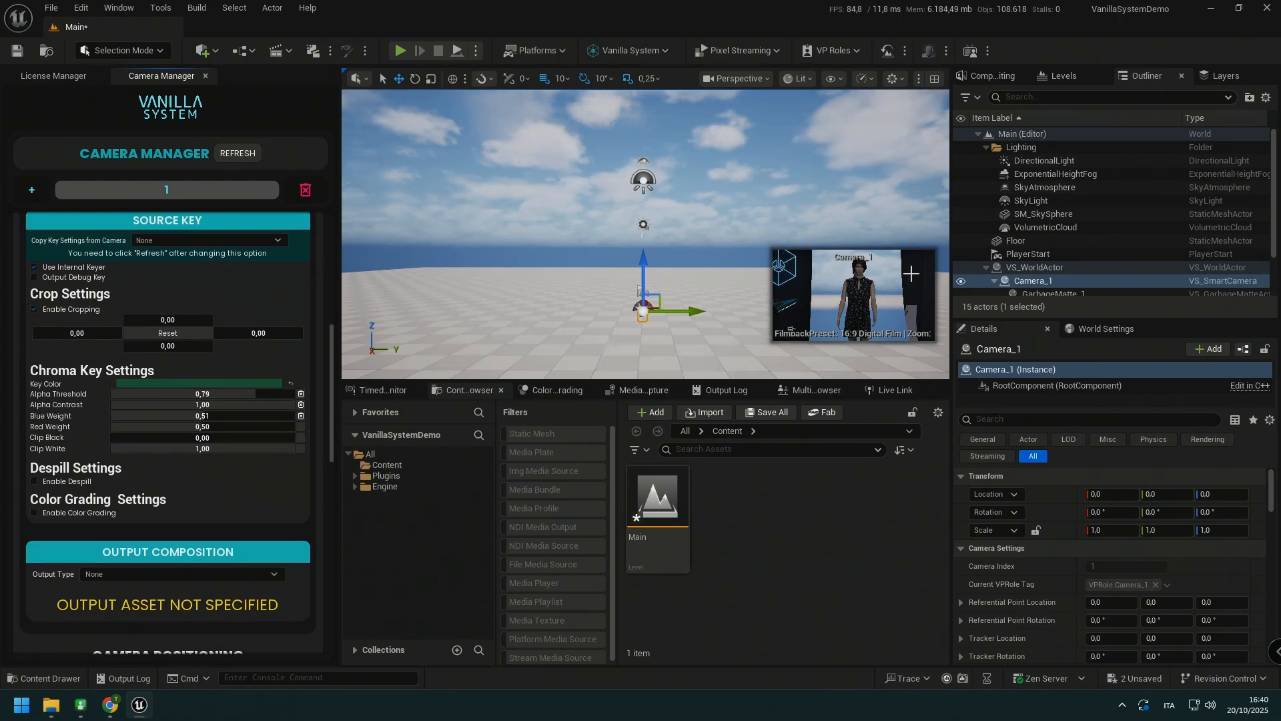
left_click_drag(60, 330, 85, 330)
left_click_drag(258, 333, 282, 333)
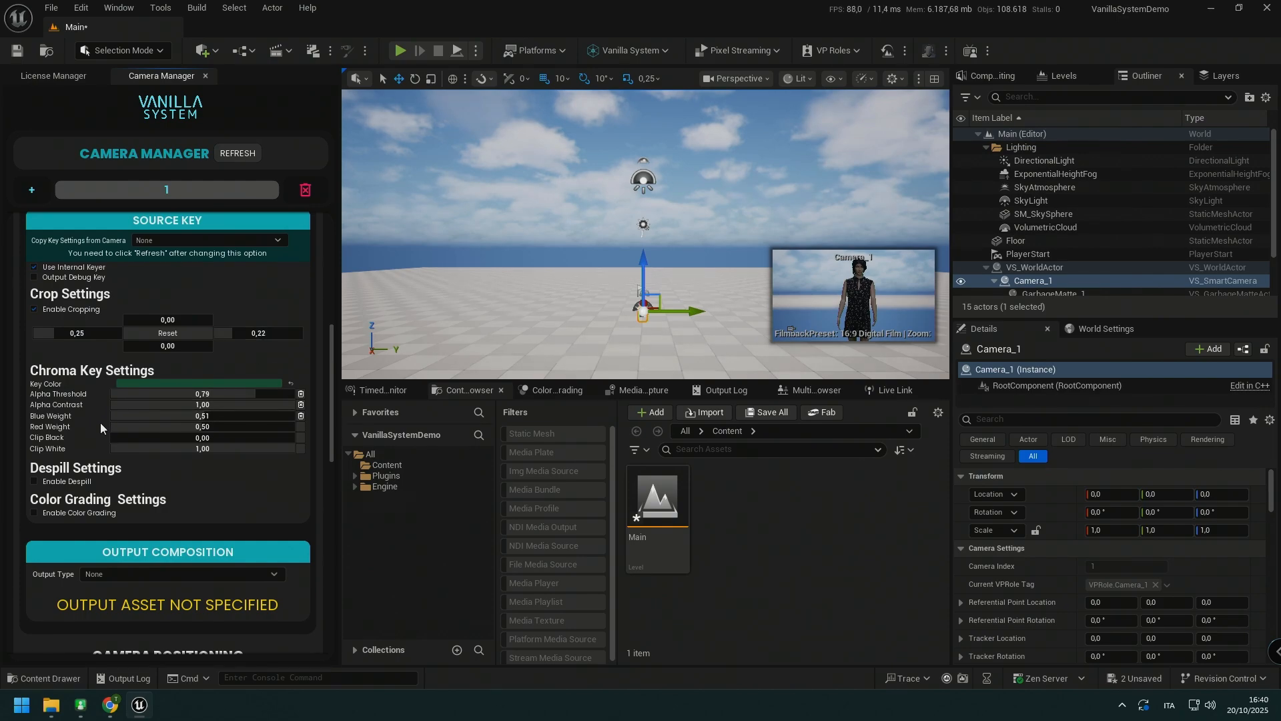
scroll(100, 423, "down", 3)
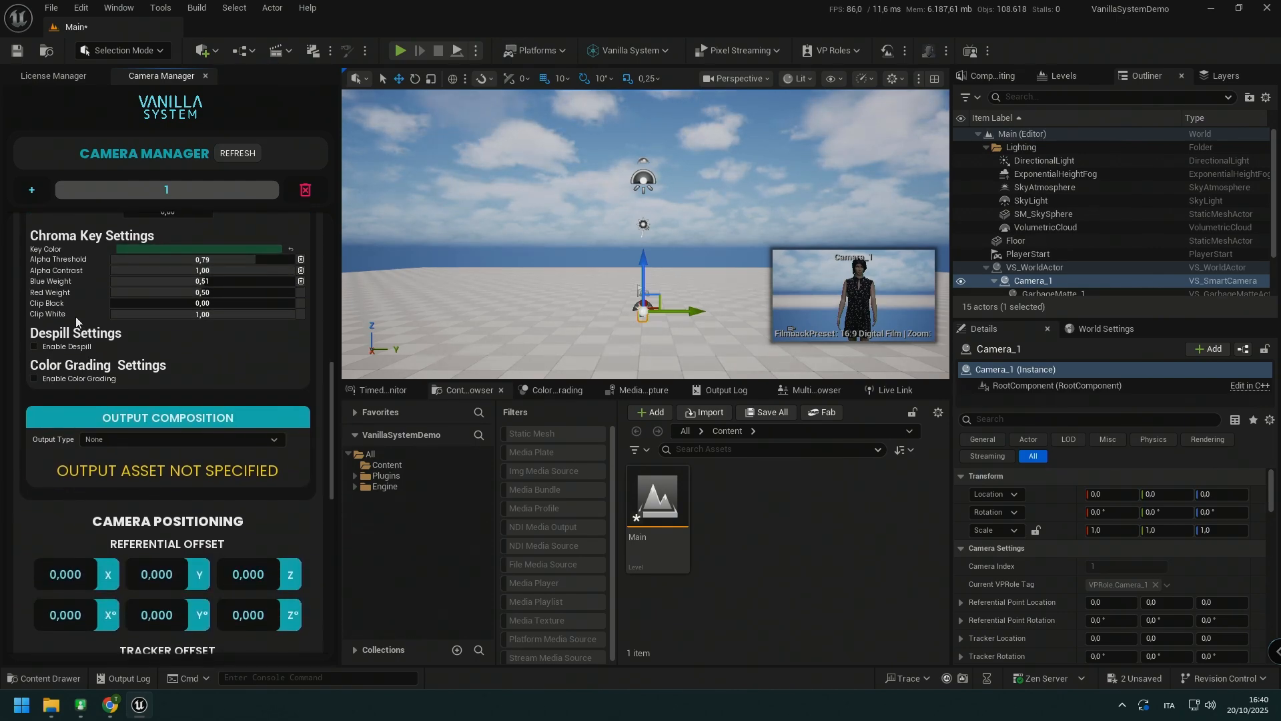
left_click(60, 347)
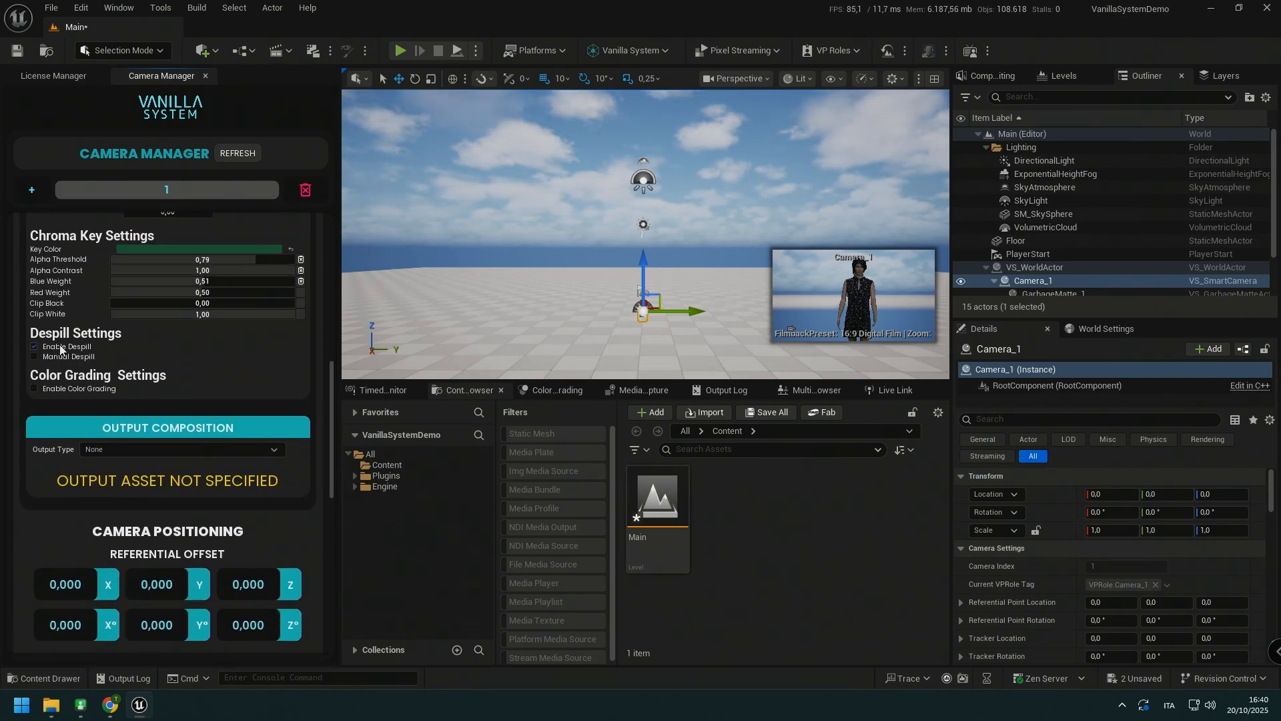
Step: Set Camera 1's output type to BlackMagic, configured for DeckLink 8K Pro (4) at 50 fps with External reference
left_click(118, 451)
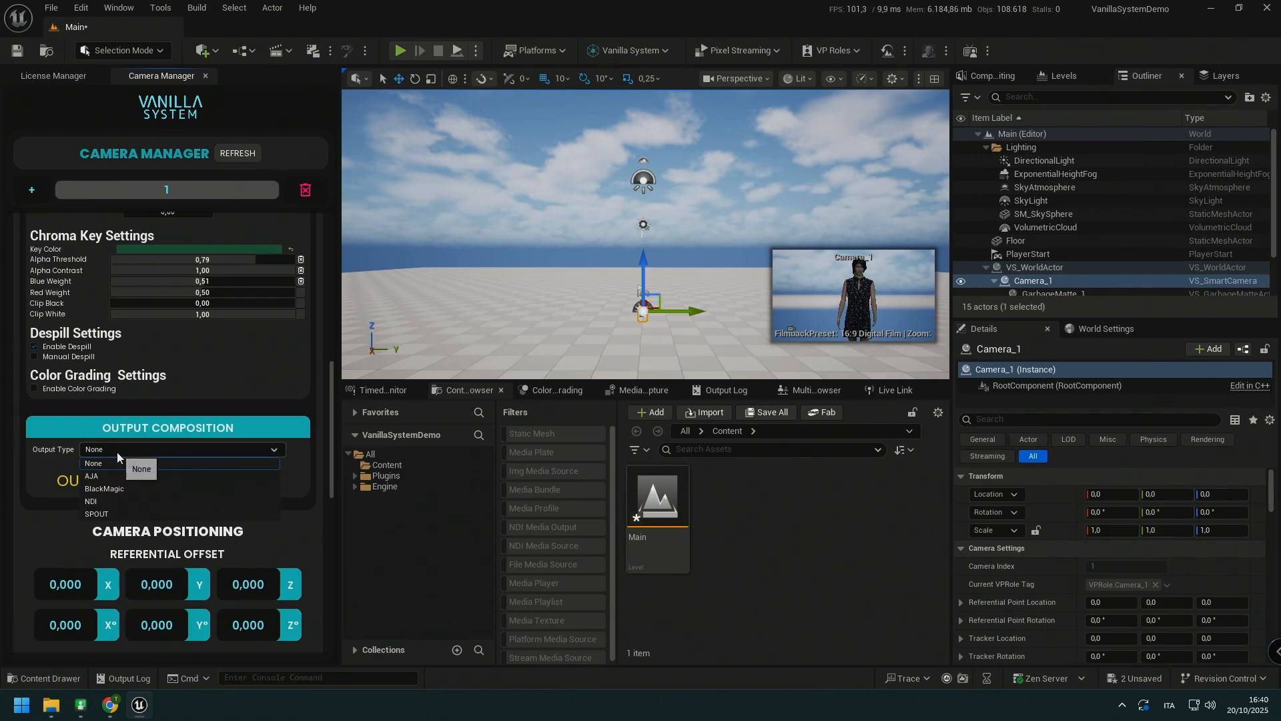
left_click(115, 489)
scroll(112, 494, "down", 4)
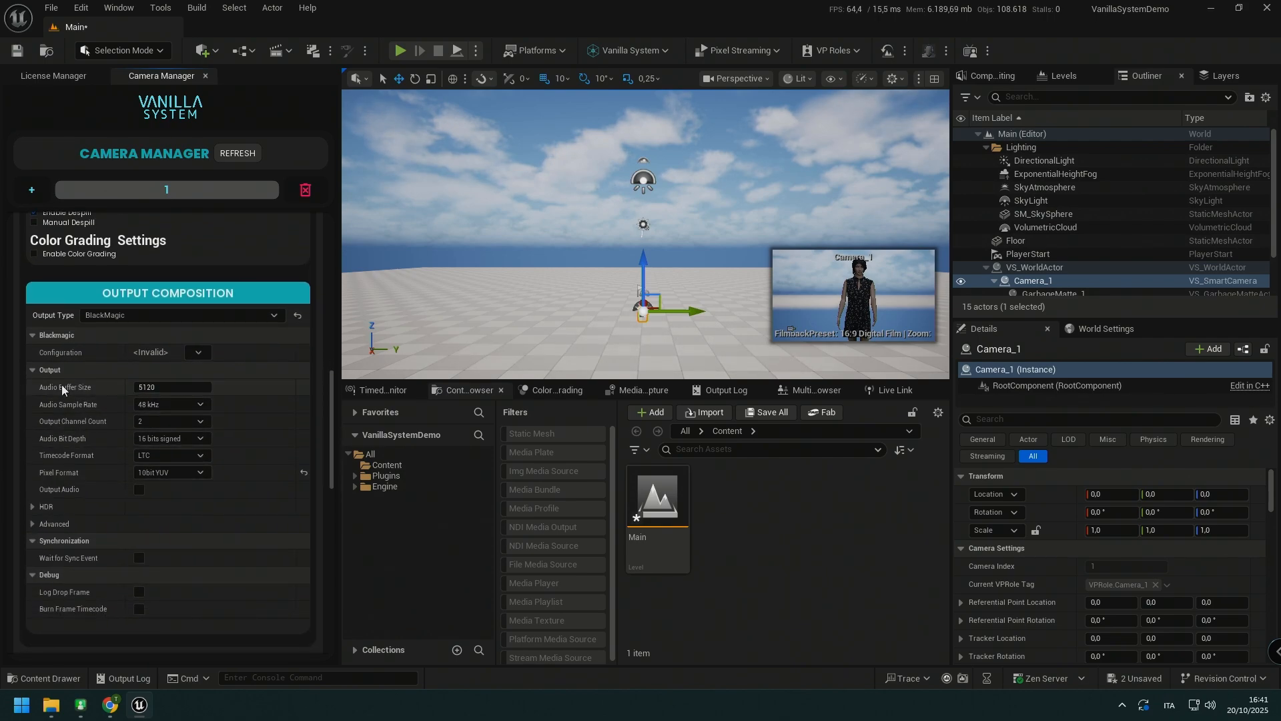
left_click(196, 355)
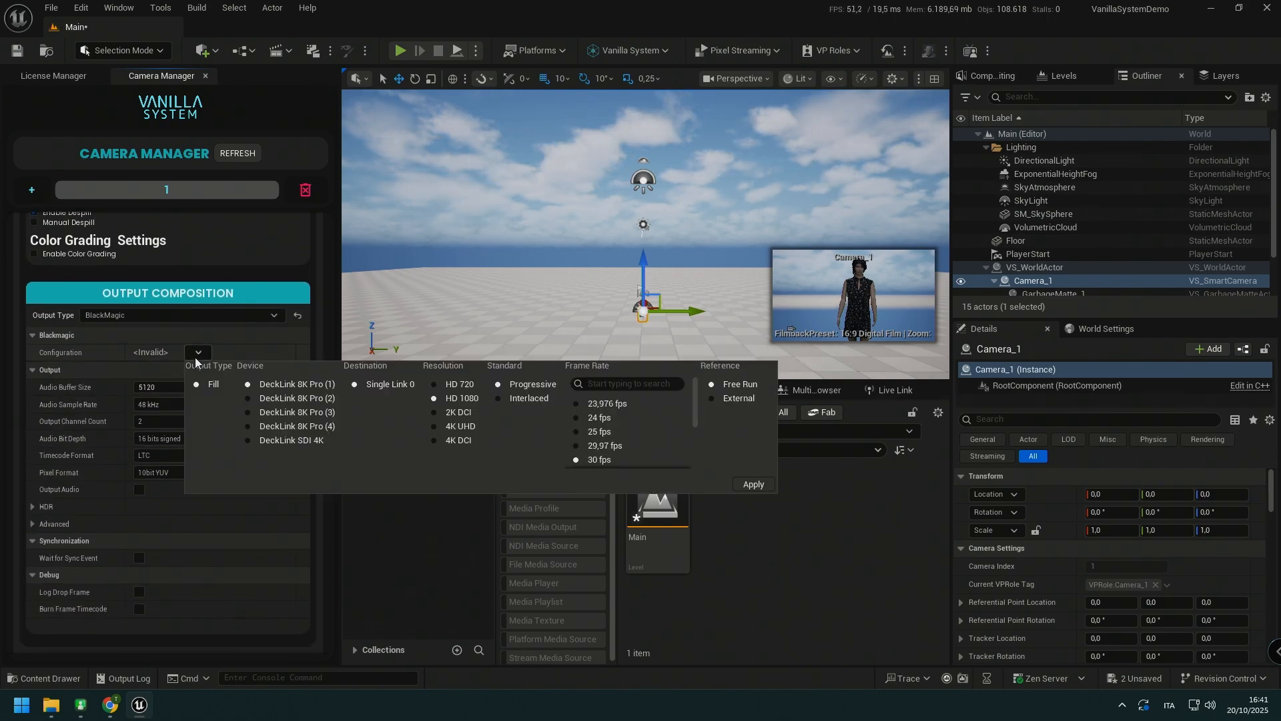
left_click(304, 428)
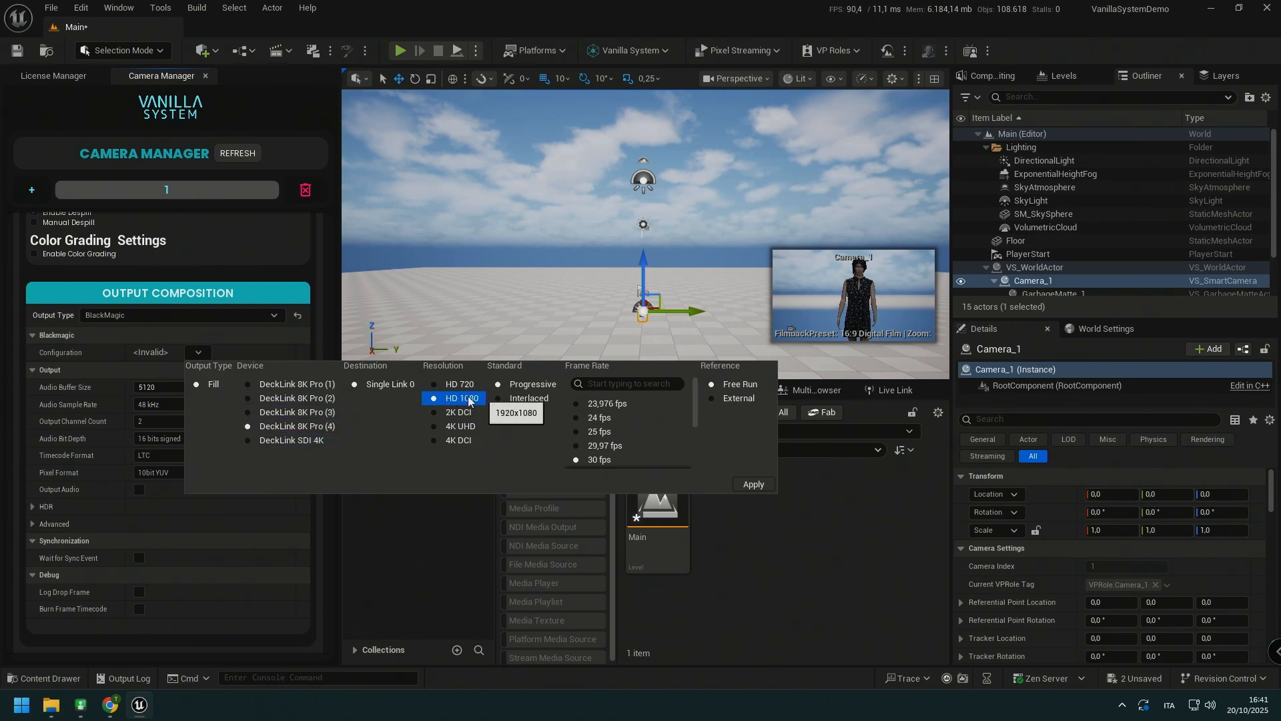
scroll(630, 454, "down", 2)
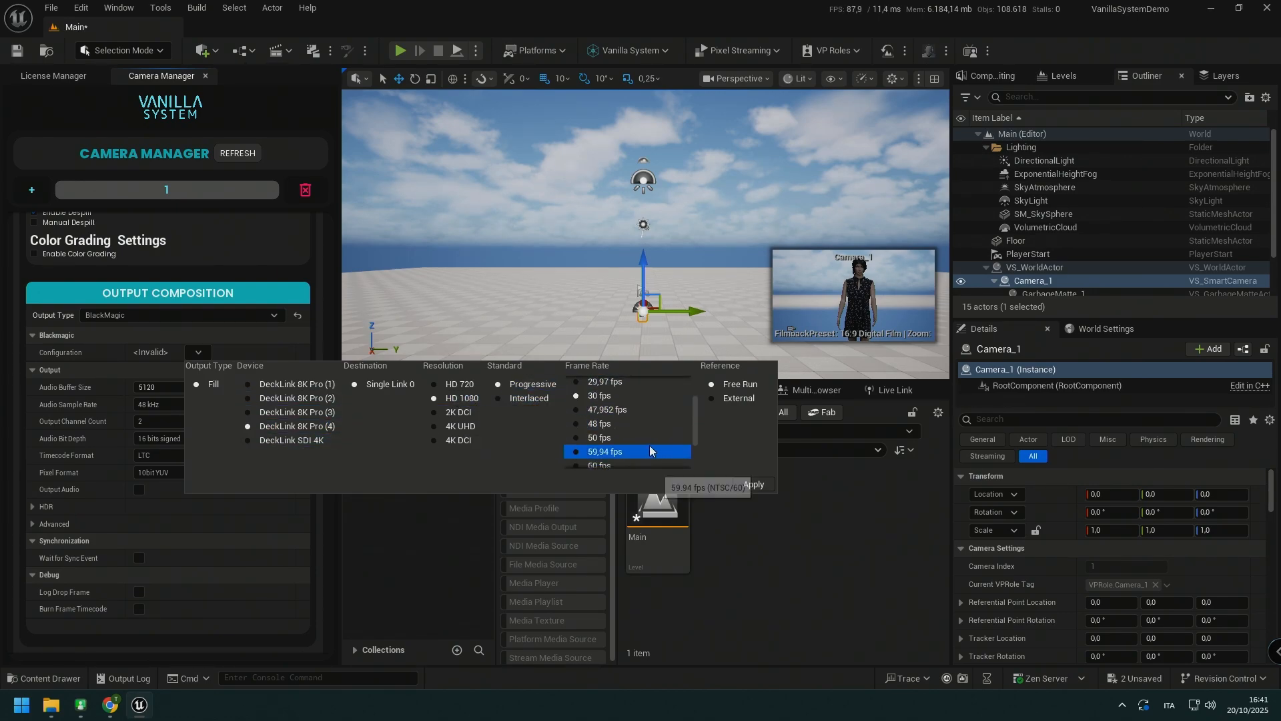
left_click(630, 438)
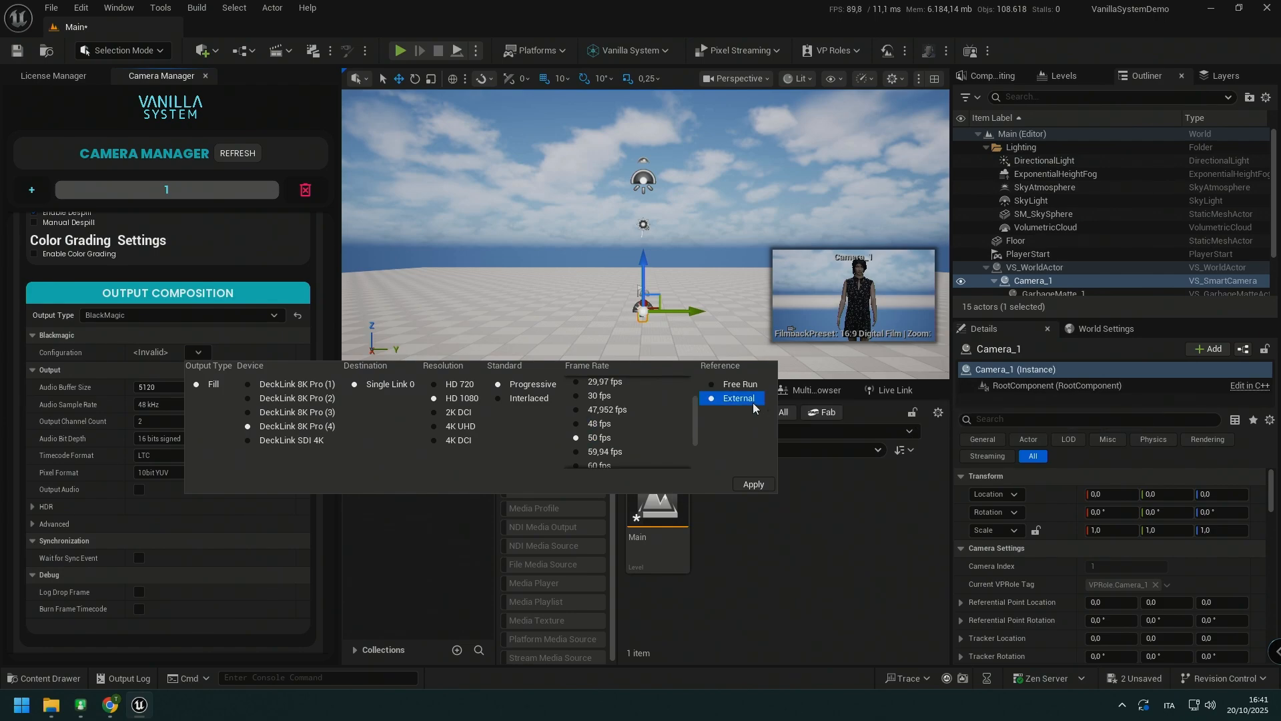
left_click(734, 398)
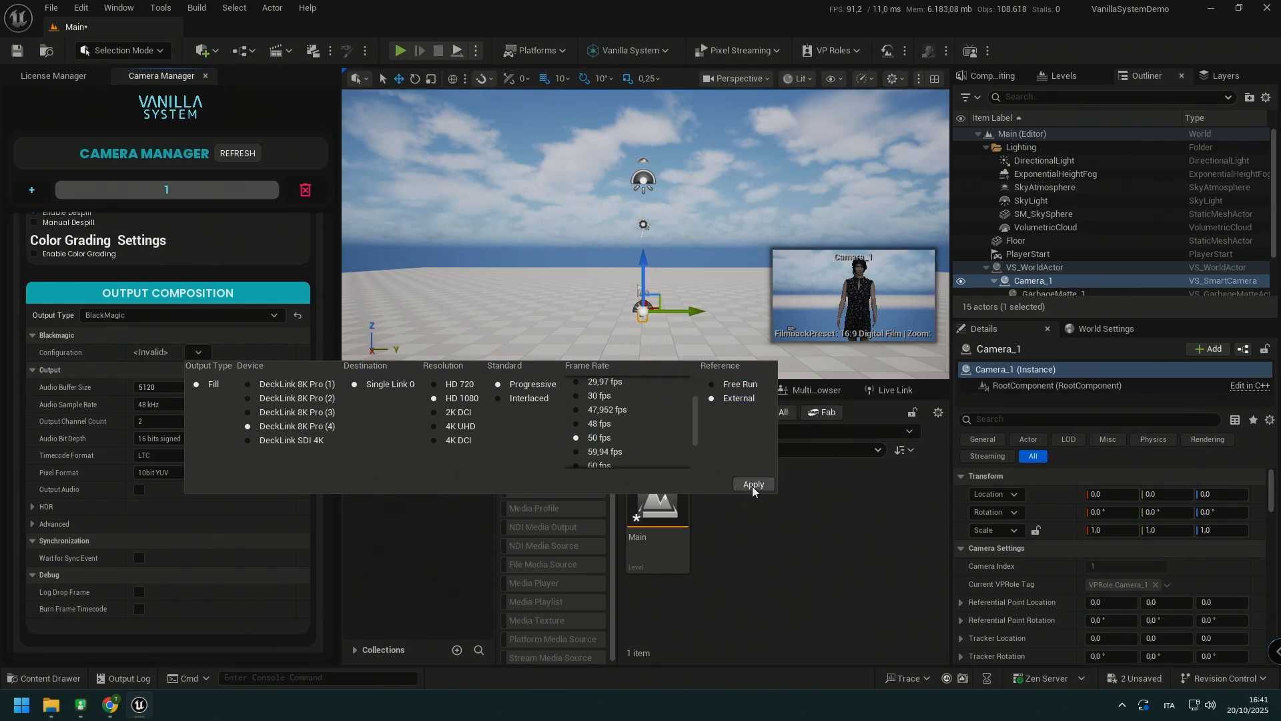
left_click(753, 485)
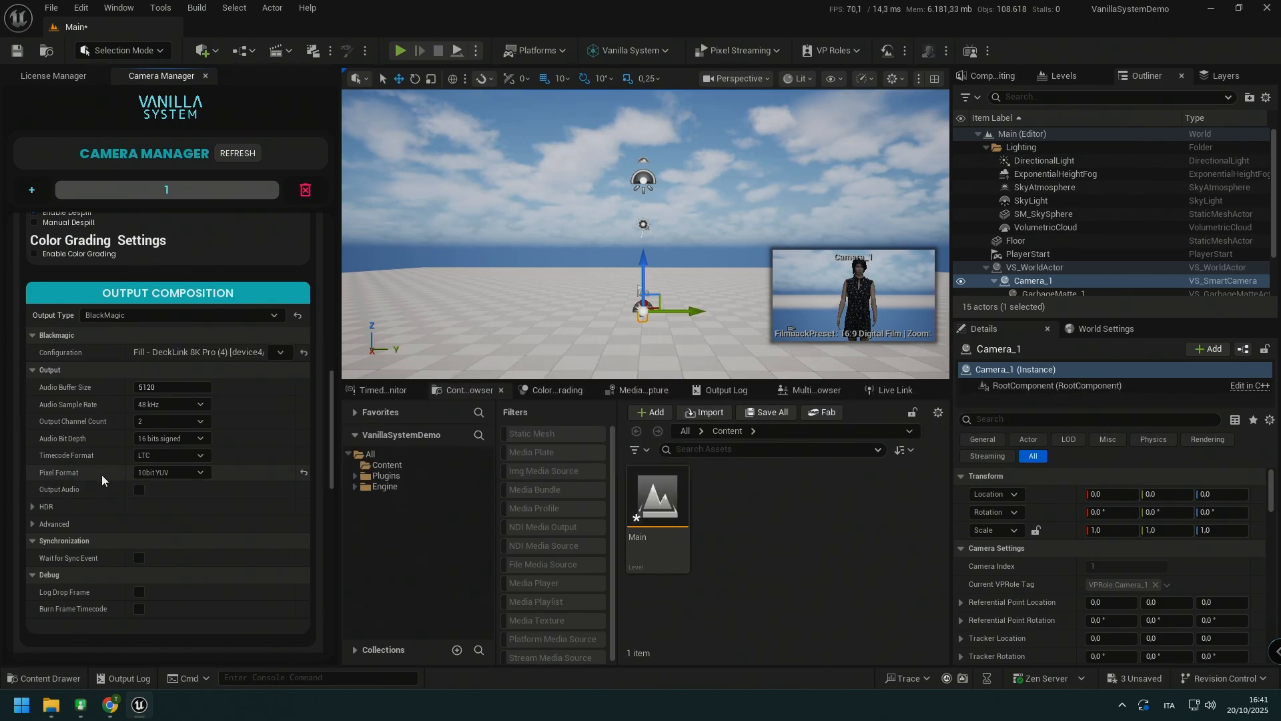
Step: Raise Camera 1 by setting its Position Override Z to about 60.918
scroll(102, 474, "down", 5)
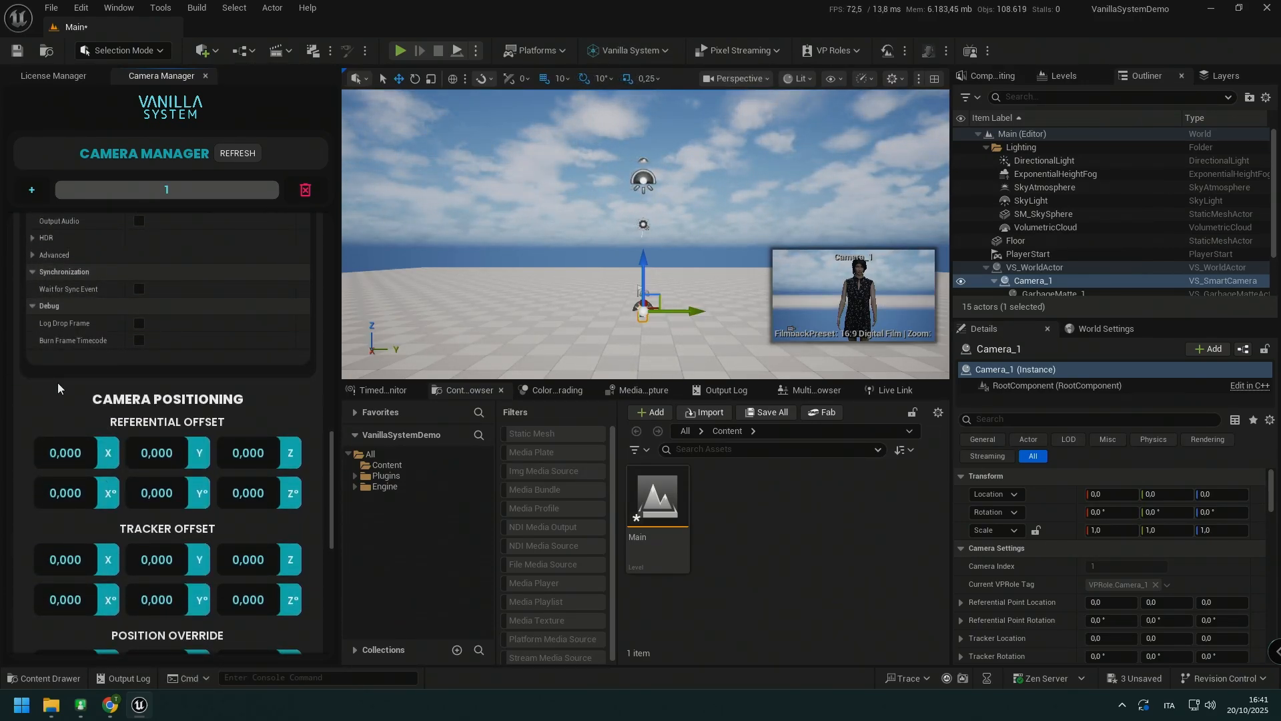
scroll(86, 398, "down", 5)
scroll(86, 397, "up", 5)
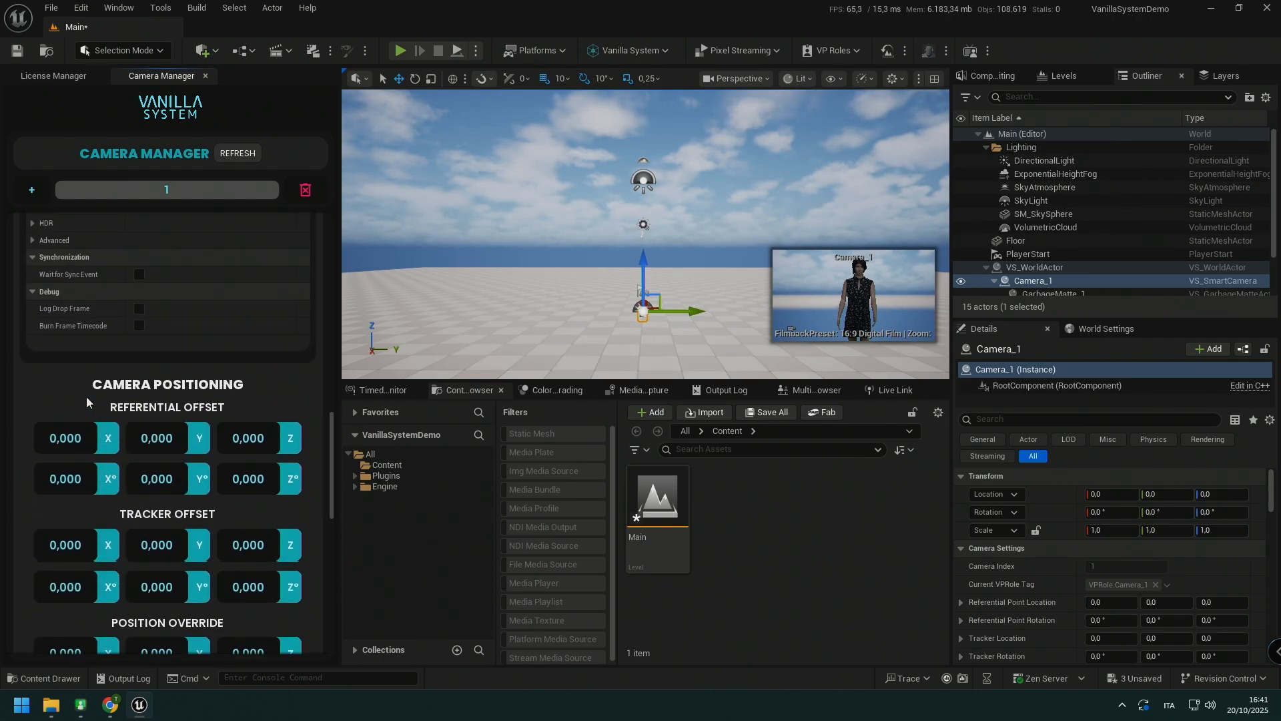
scroll(87, 397, "down", 2)
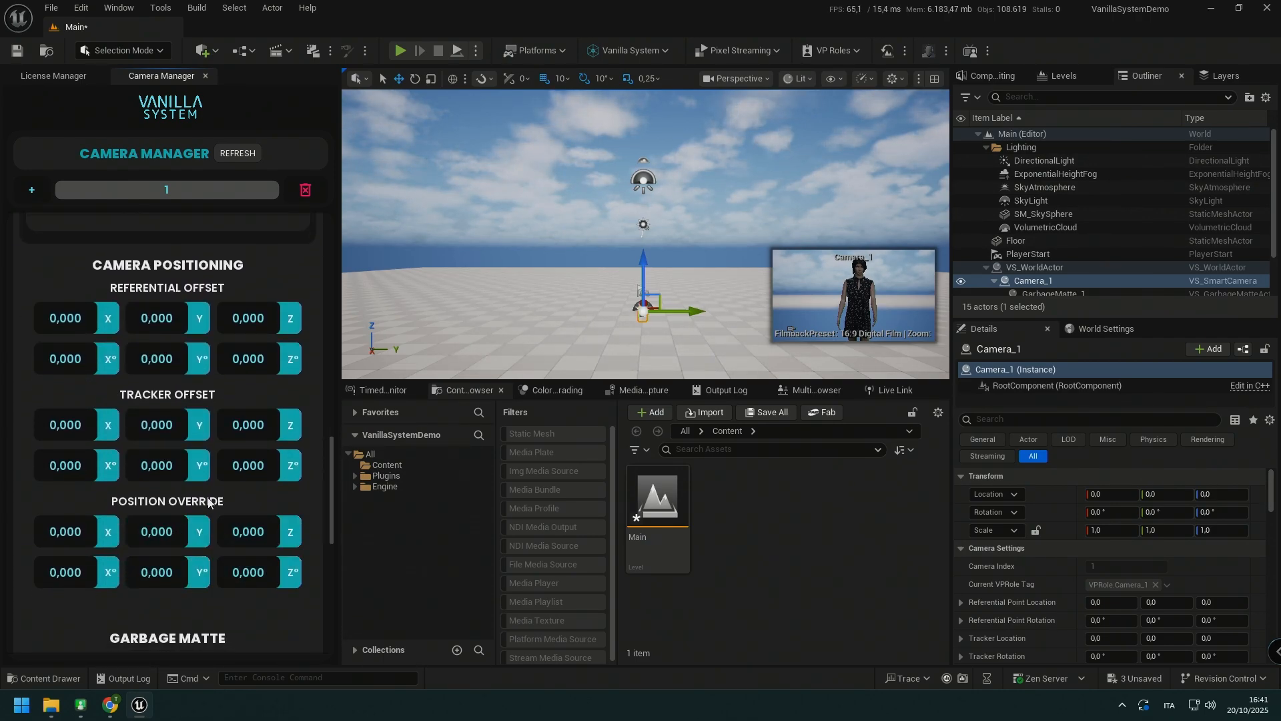
mouse_move(268, 536)
left_mouse_down()
mouse_move(427, 537)
mouse_move(260, 530)
left_mouse_up()
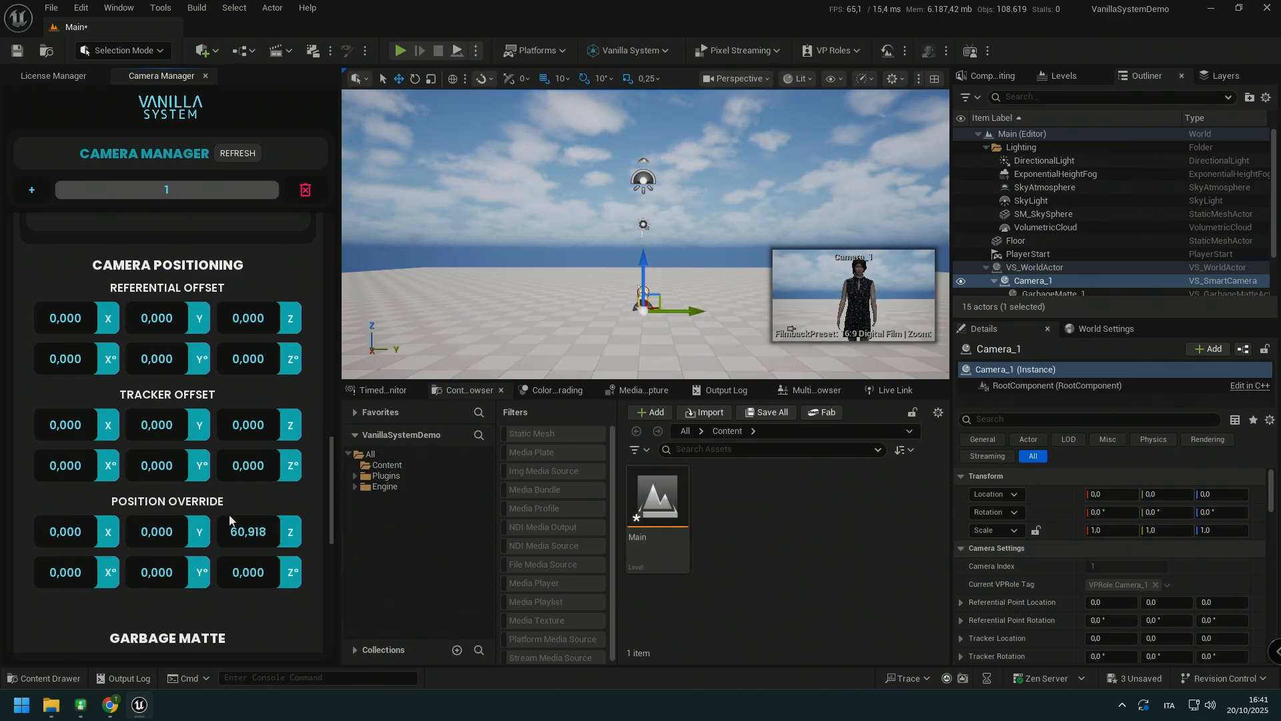
scroll(158, 610, "down", 3)
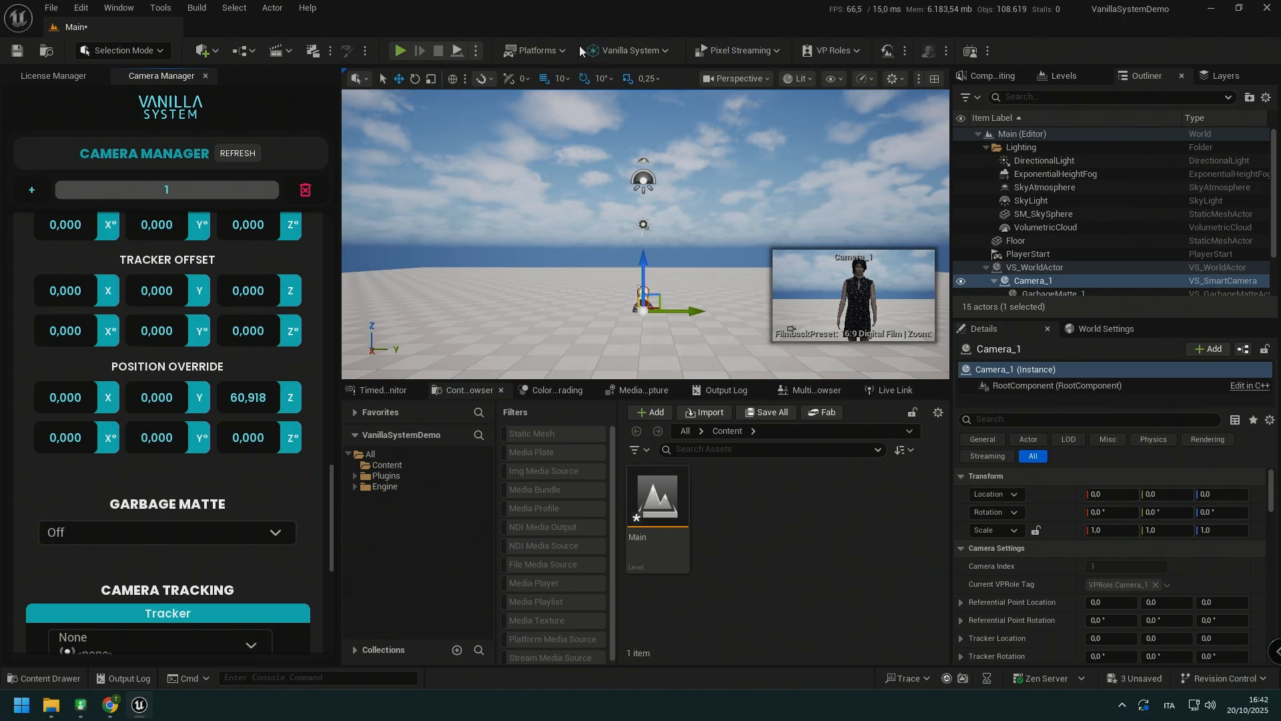
Step: Open the Vanilla System Global Settings and choose Multi Machine as the output mode
left_click(641, 50)
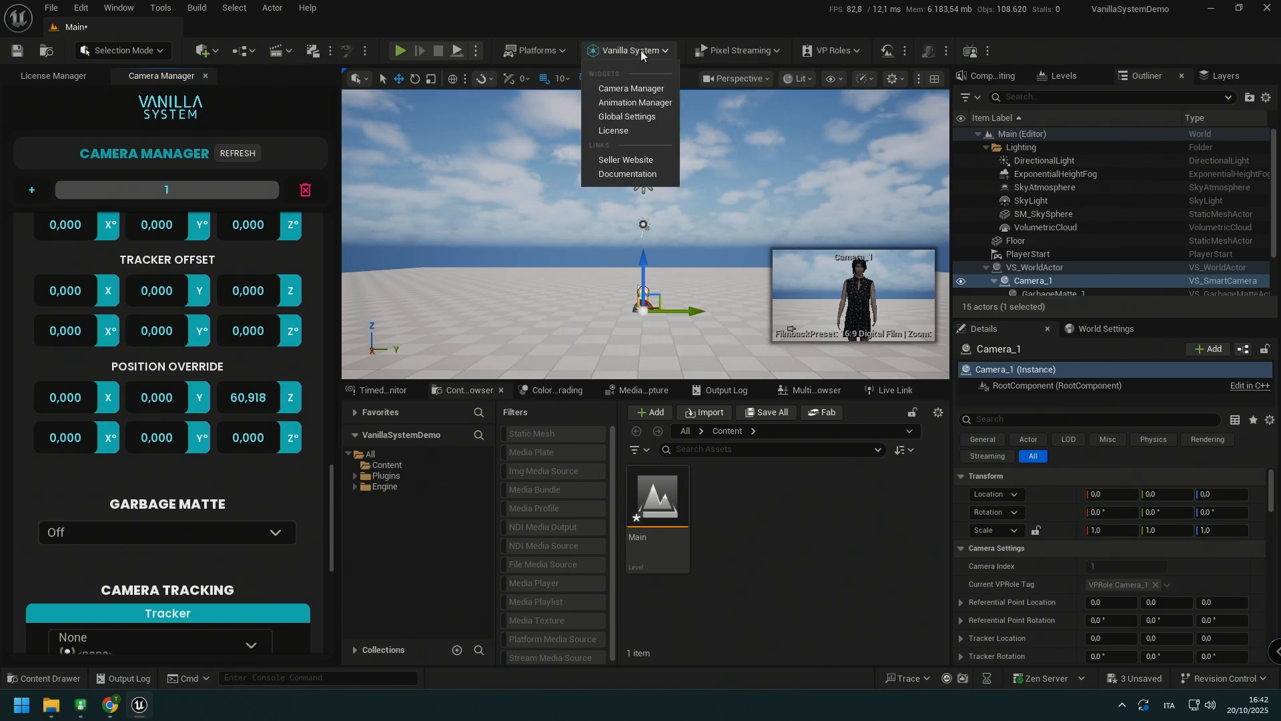
left_click(634, 116)
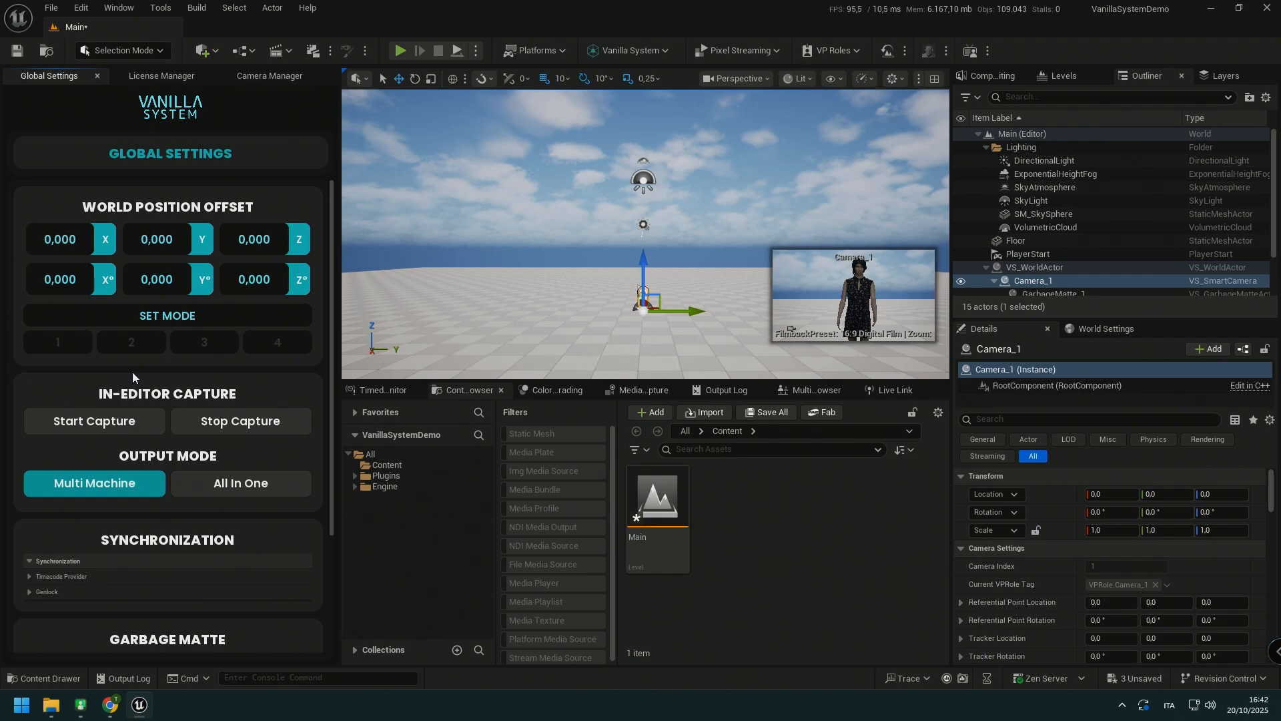
scroll(132, 371, "down", 3)
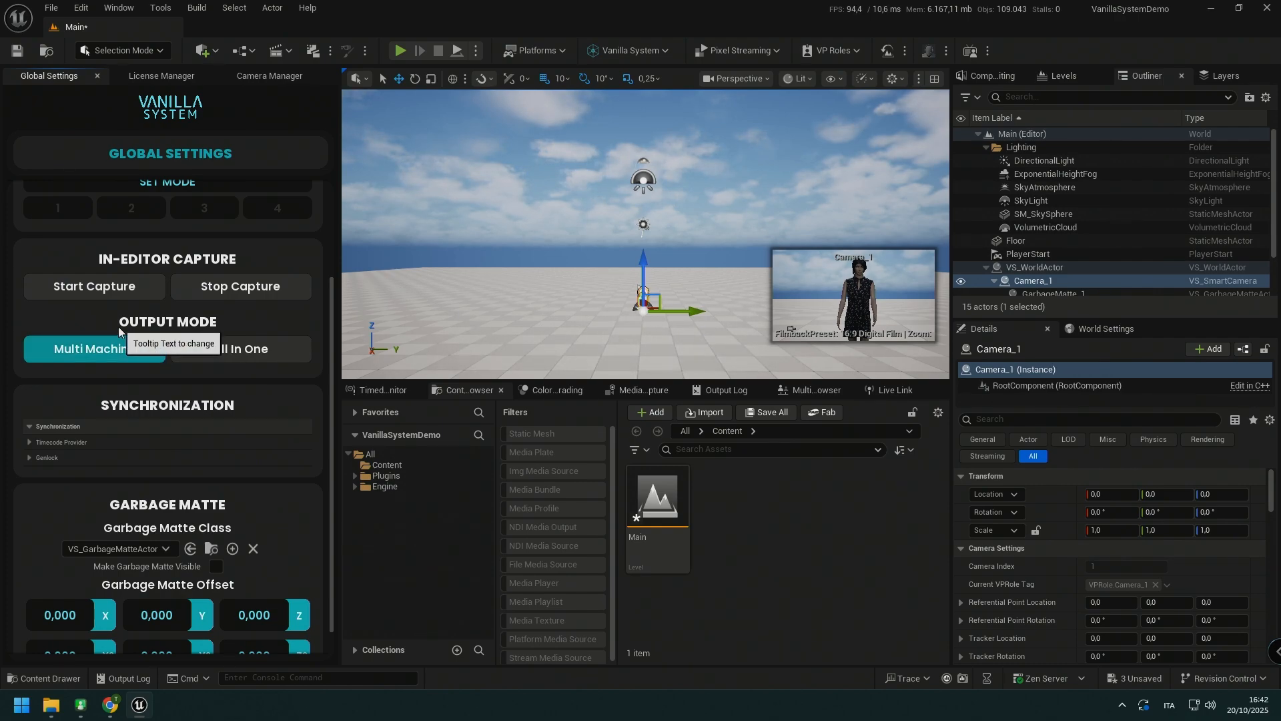
left_click(80, 355)
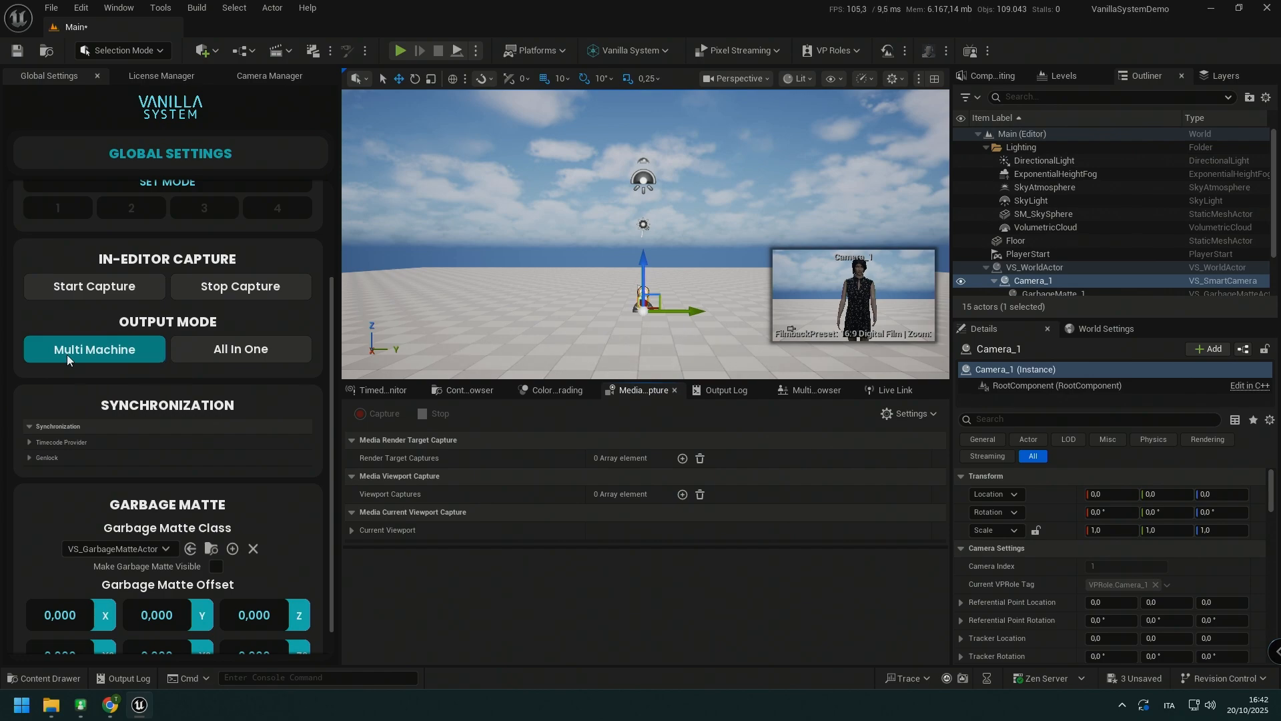
Step: Inspect the individual camera roles under VPRole to check which camera this machine is assigned
left_click(829, 52)
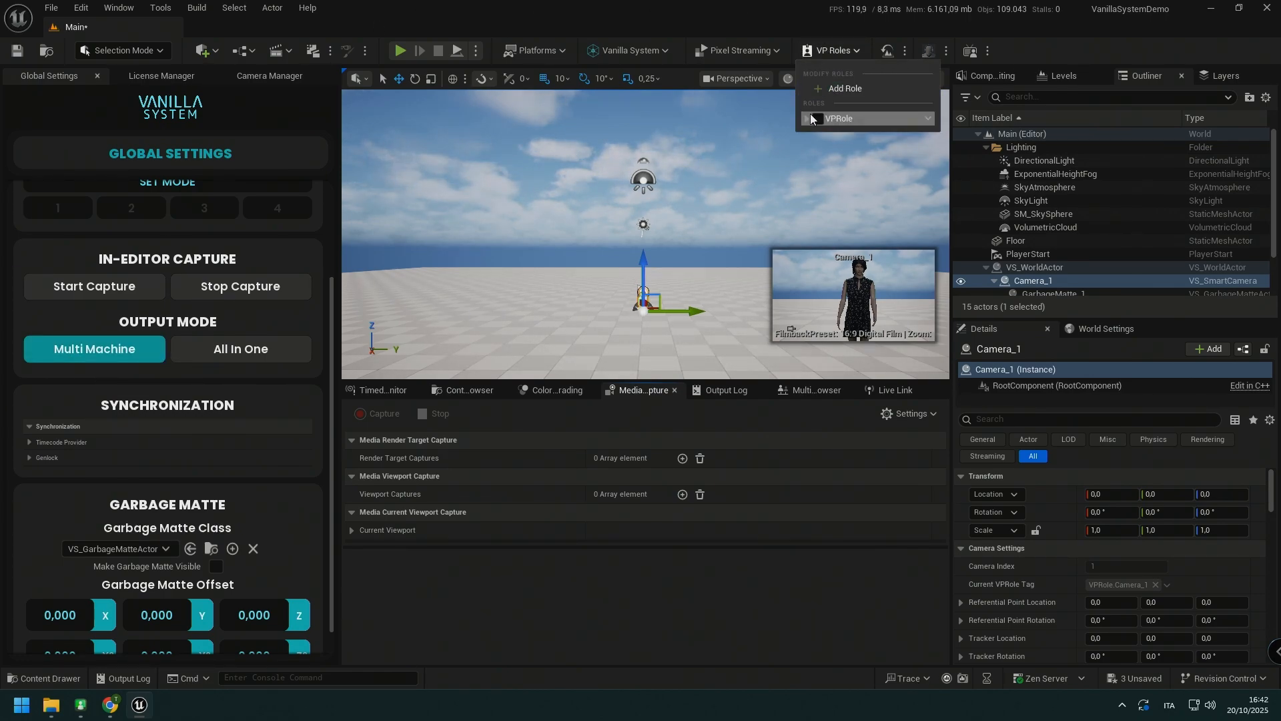
left_click(808, 118)
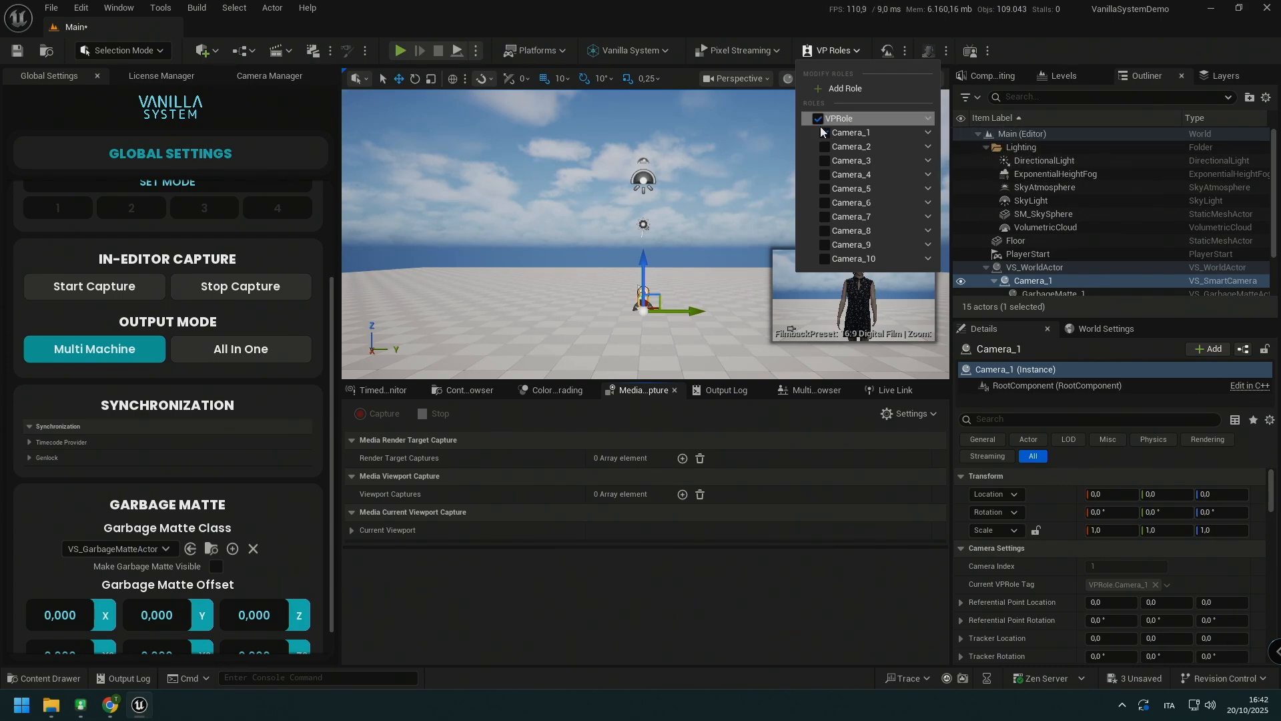
left_click(737, 3)
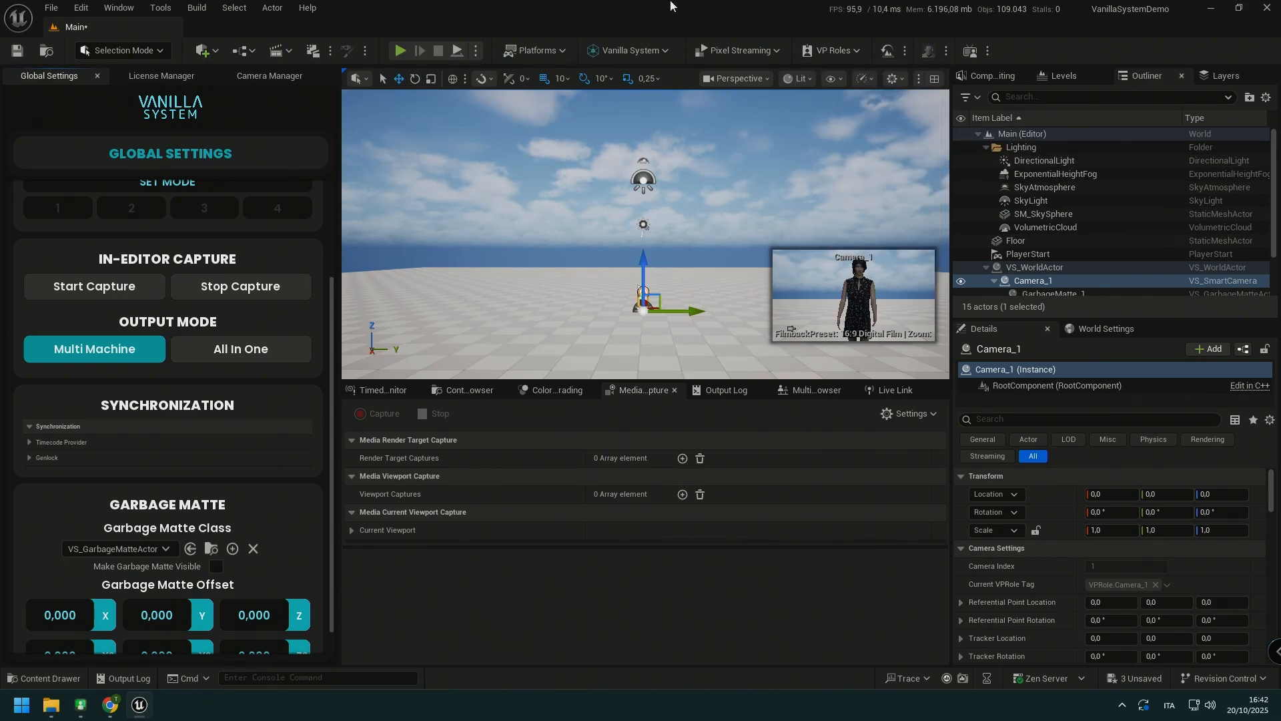
Step: Test the Blackmagic output by starting and stopping the in-editor capture, and play the level in the editor
left_click(84, 289)
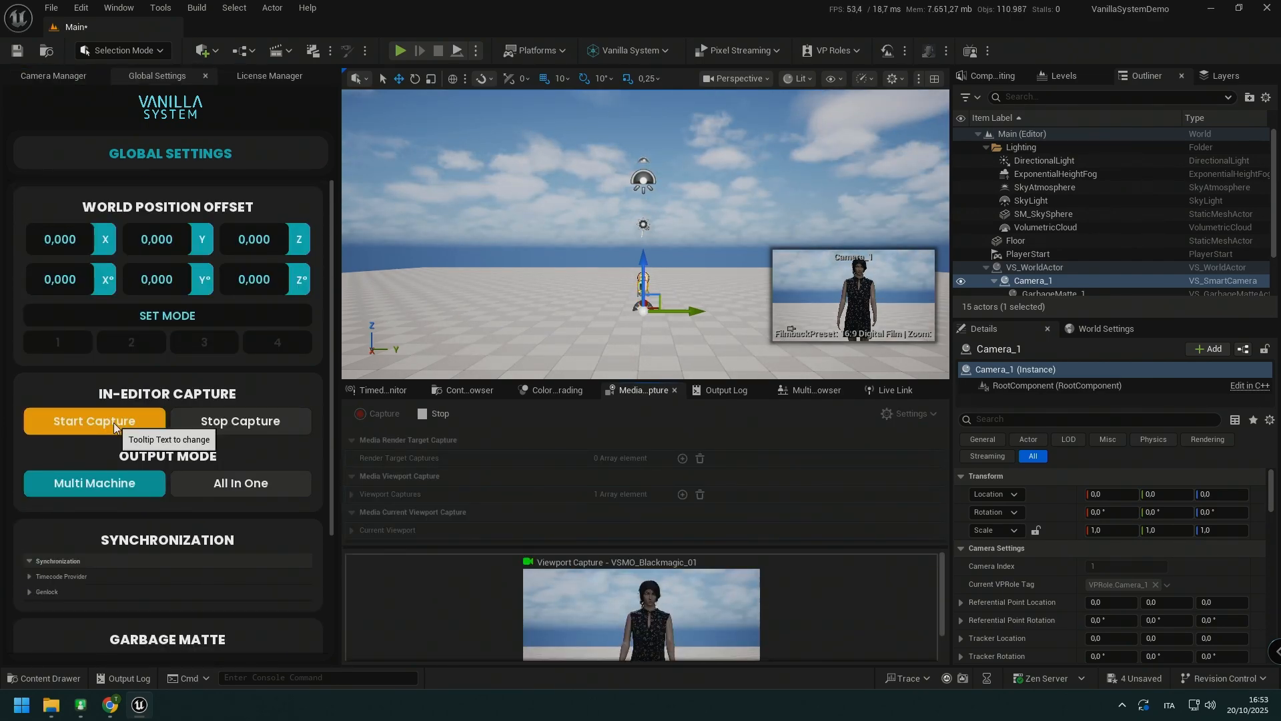
left_click(273, 413)
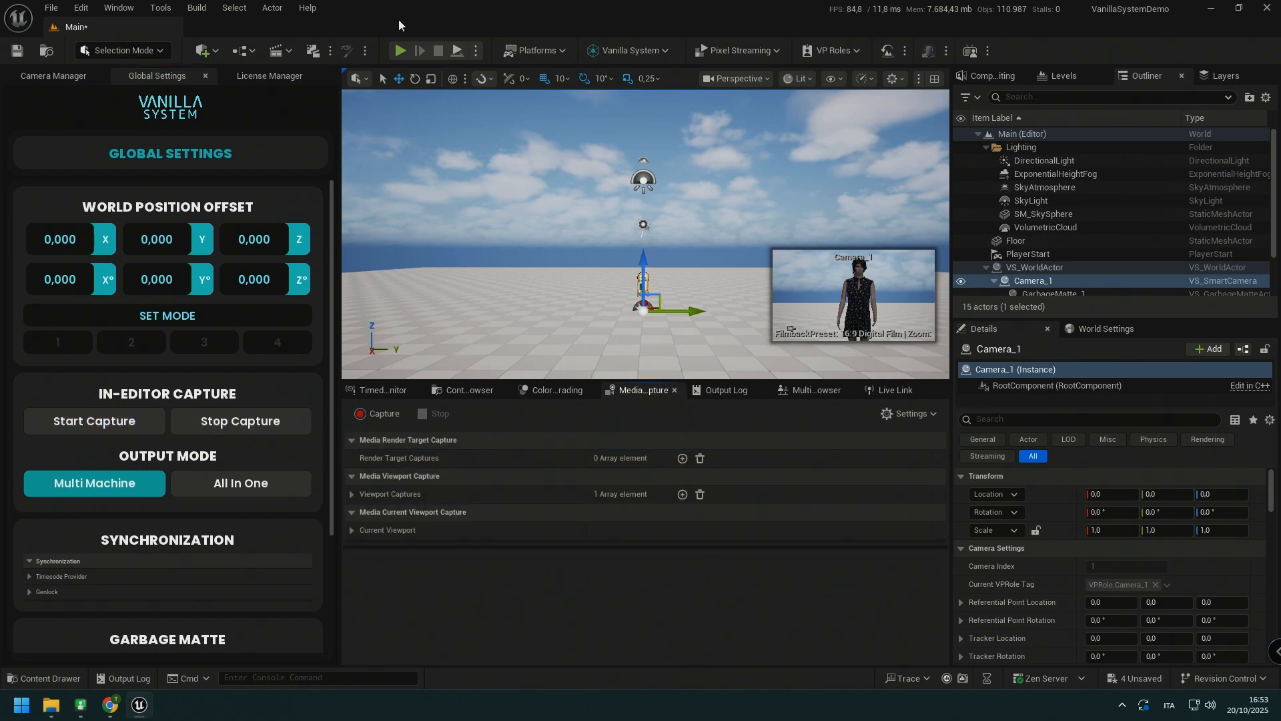
left_click(400, 51)
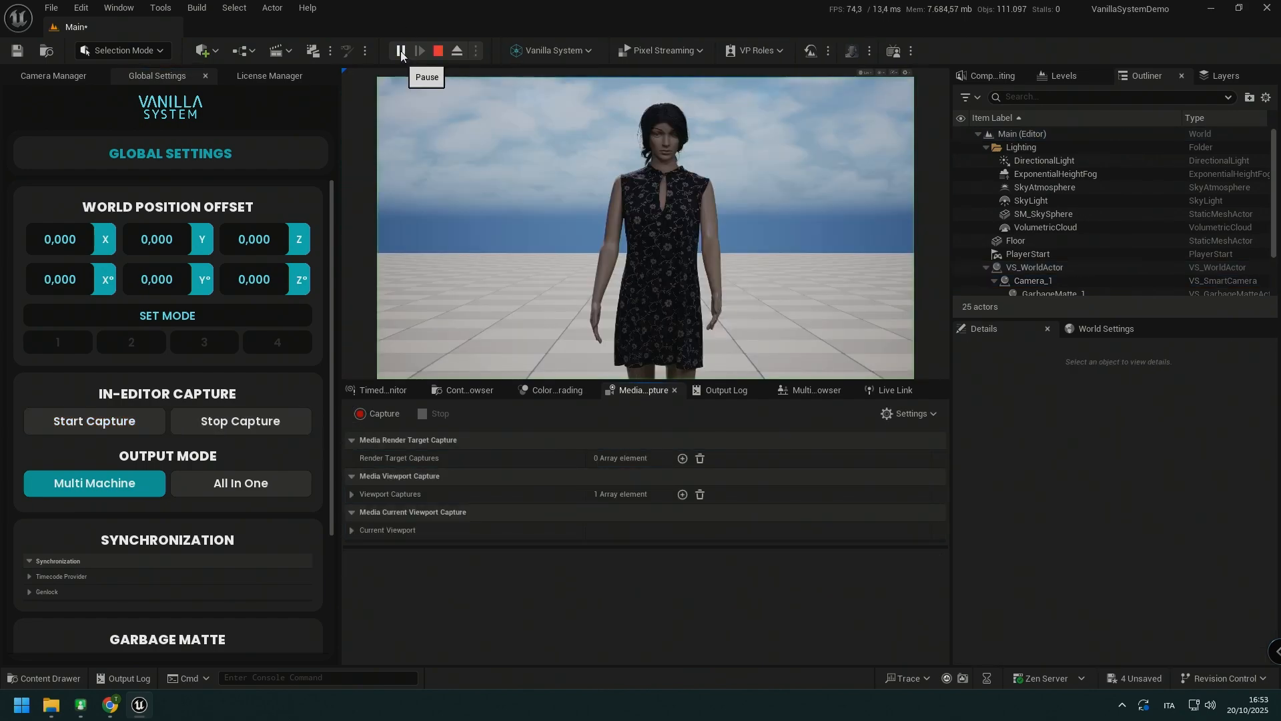